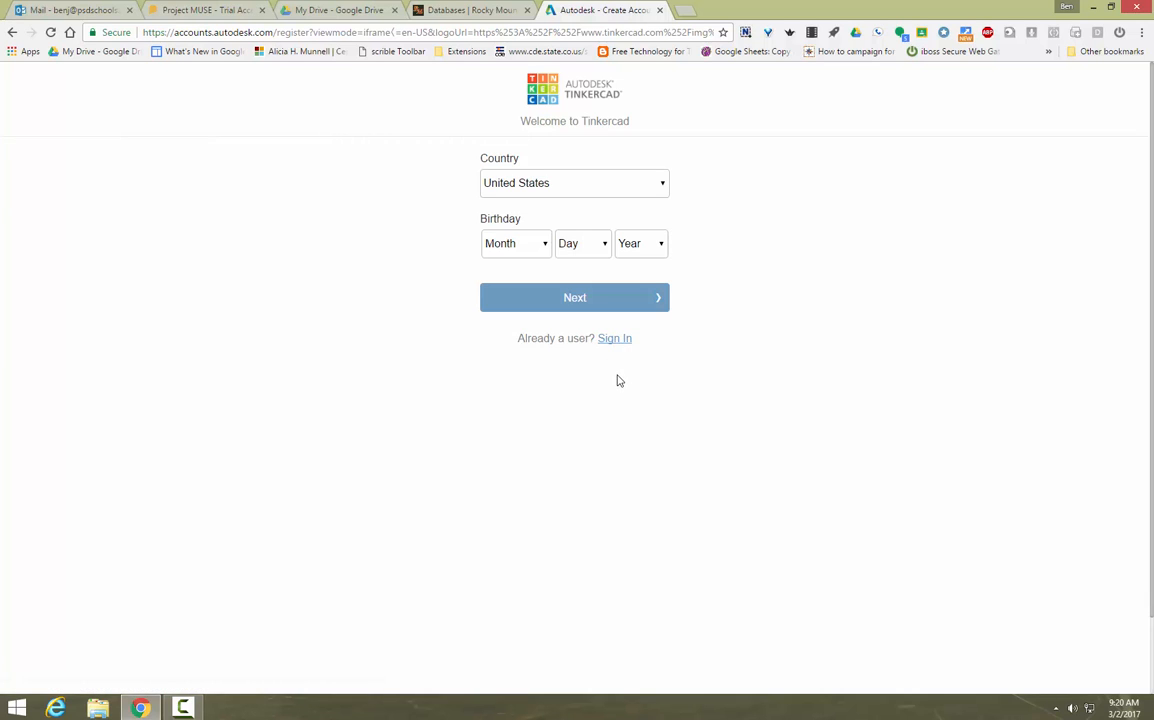
# Step: Sign in to the existing Tinkercad account with its e-mail username and password
pyautogui.click(616, 340)
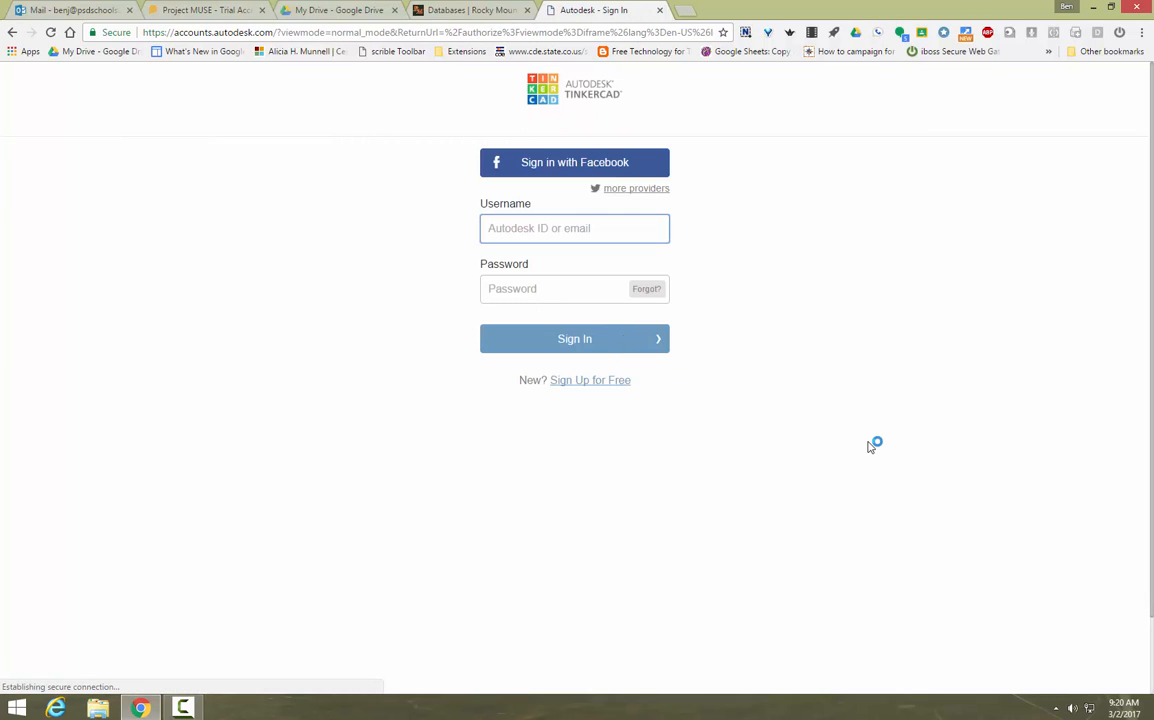
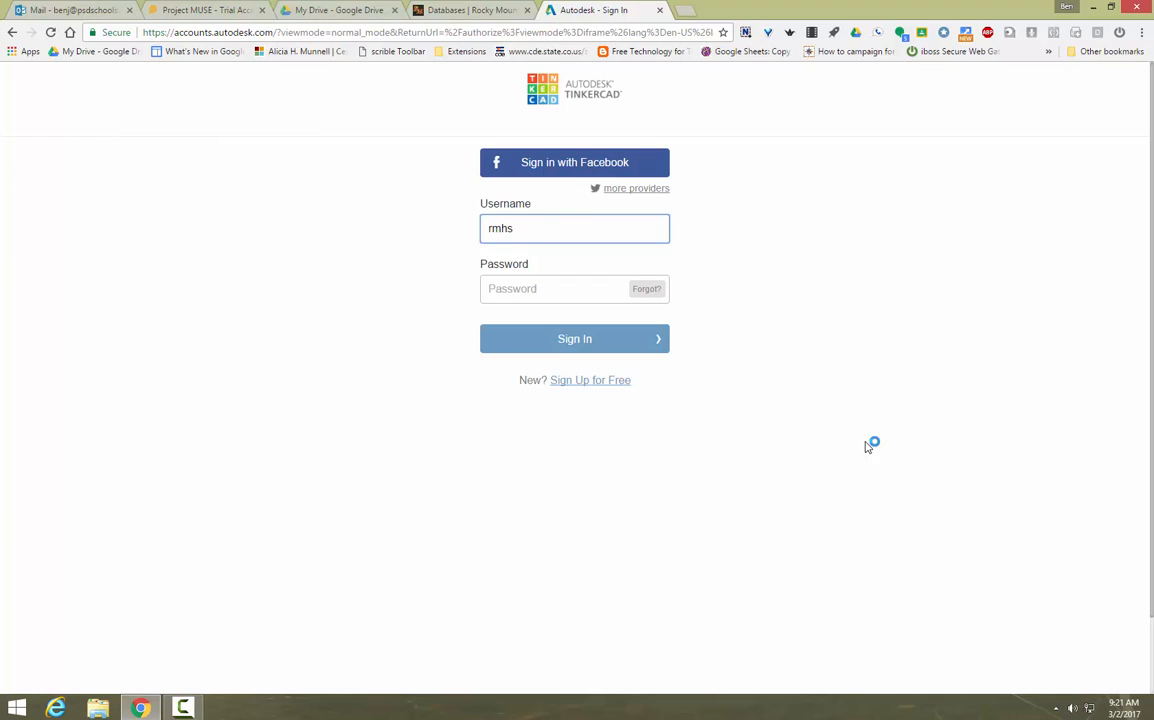
pyautogui.press('Tab')
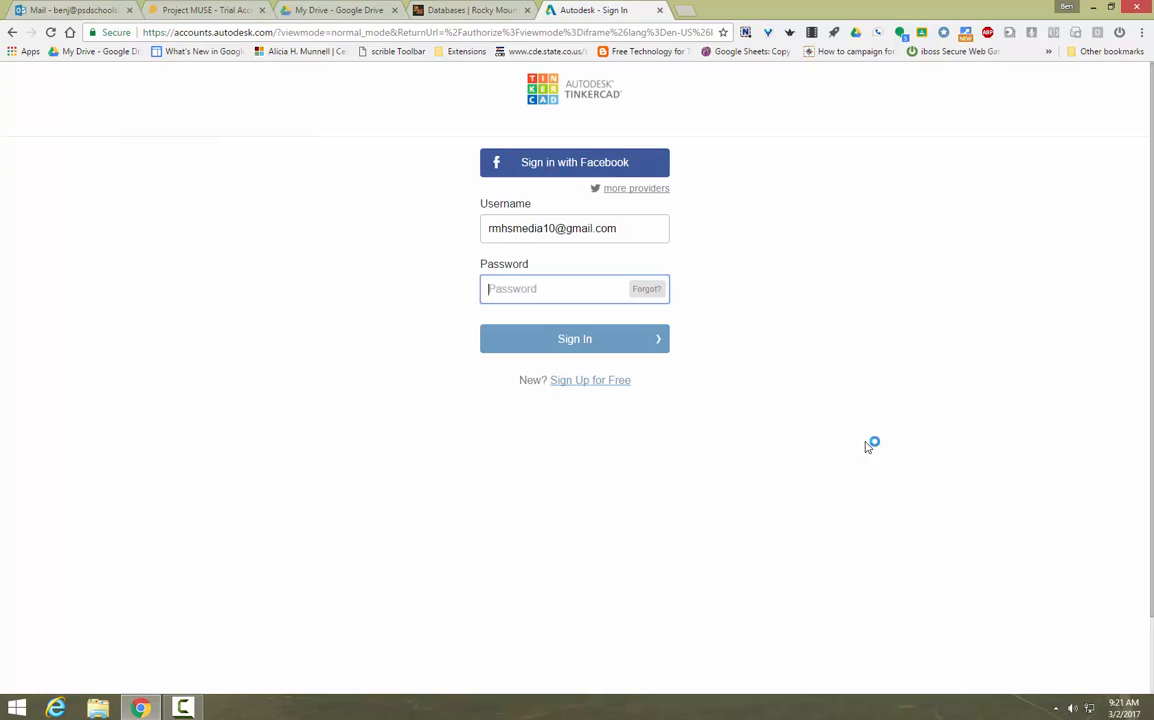
pyautogui.write('••')
pyautogui.press('BackSpace')
pyautogui.press('BackSpace')
pyautogui.write('•')
pyautogui.press('BackSpace')
pyautogui.press('Return')
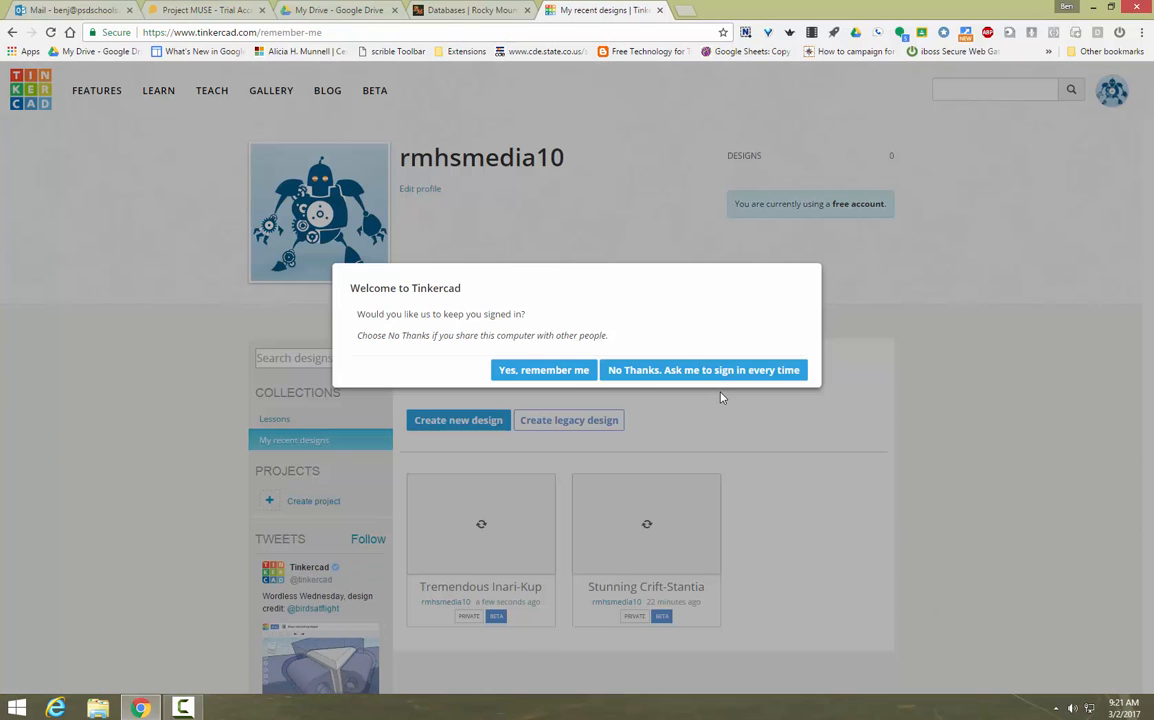
# Step: Stay signed in and start the new design Swanky Vihelmo-Jofo
pyautogui.click(543, 370)
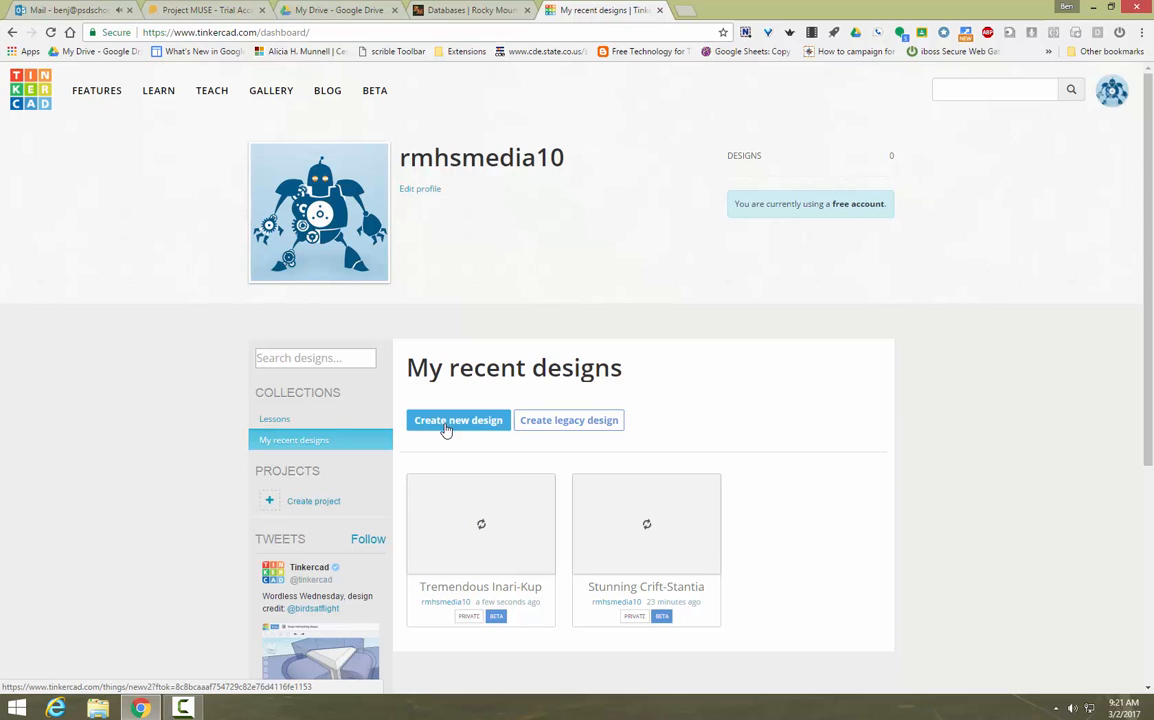
pyautogui.click(452, 421)
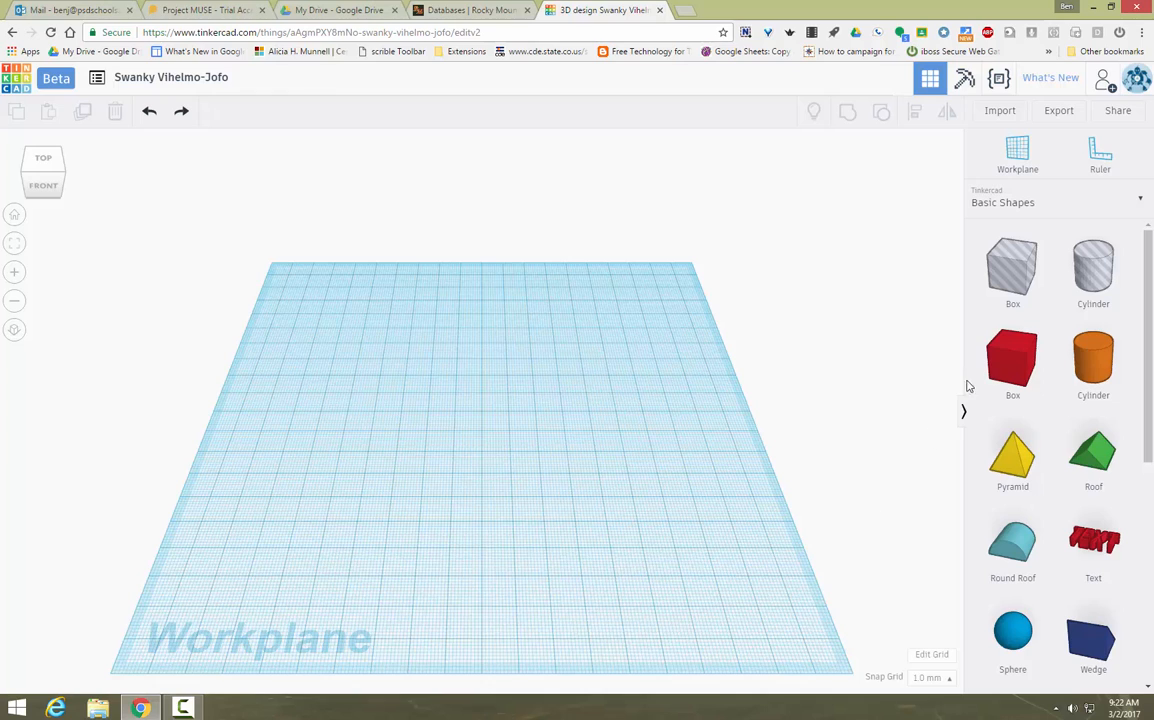
# Step: Place a box on the workplane and make it solid green
pyautogui.moveTo(1005, 362); pyautogui.dragTo(470, 418)
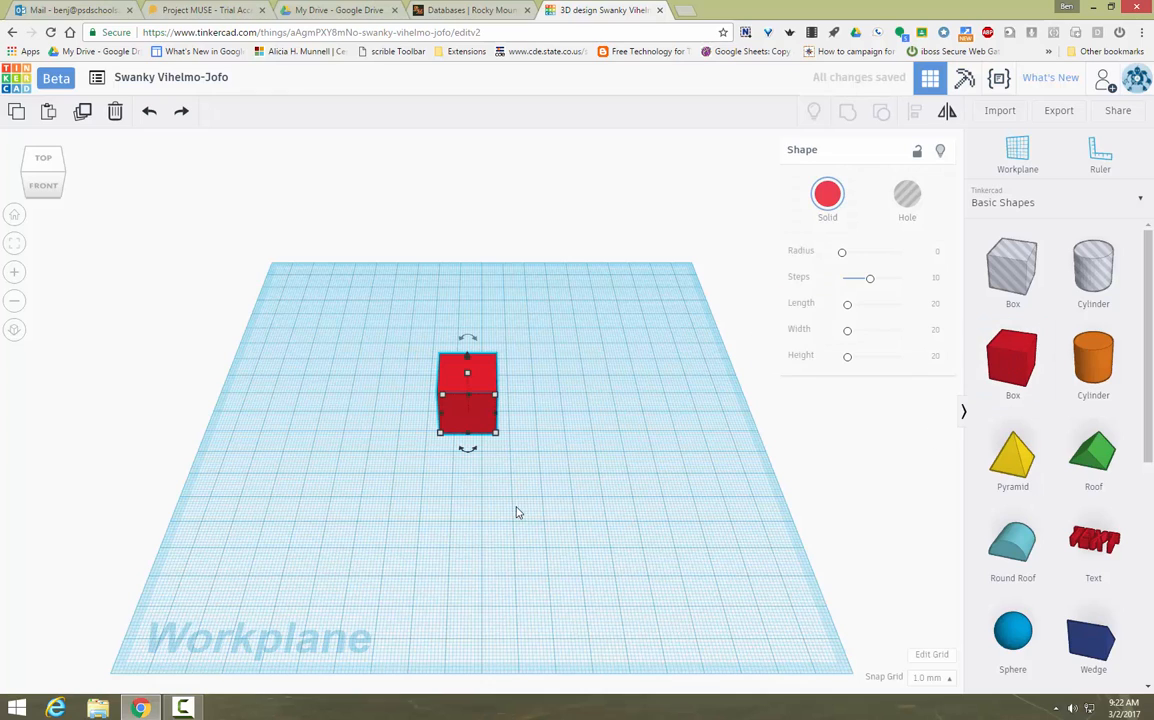
pyautogui.click(838, 203)
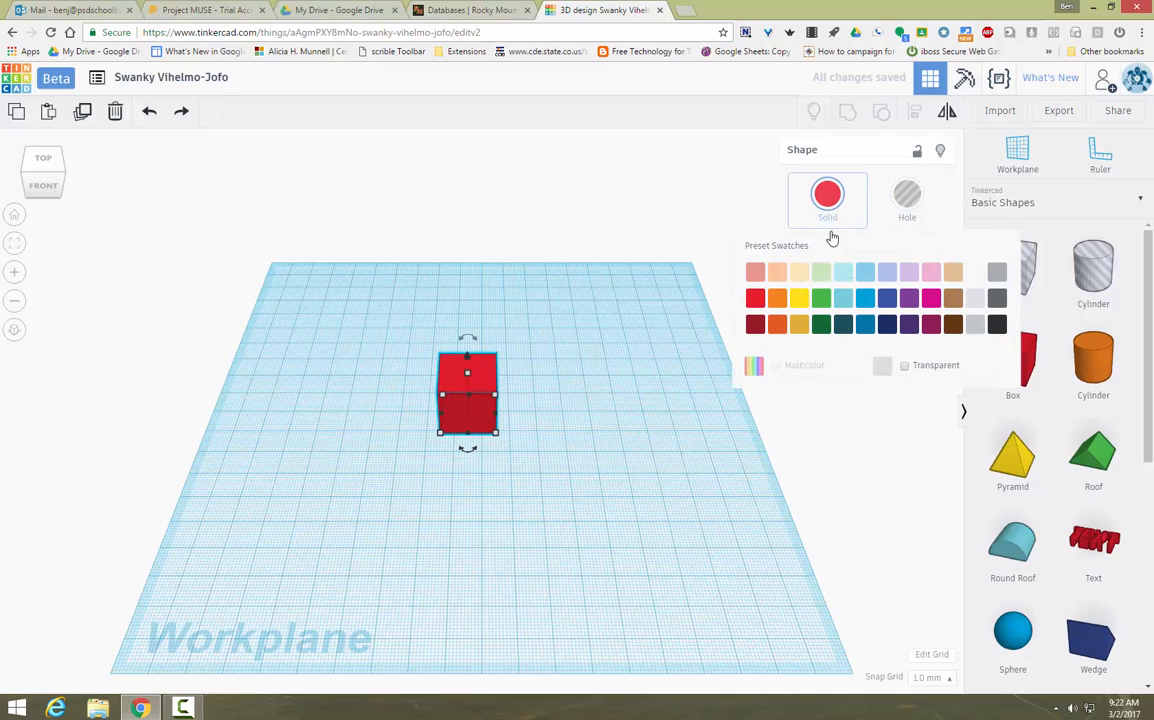
pyautogui.click(825, 302)
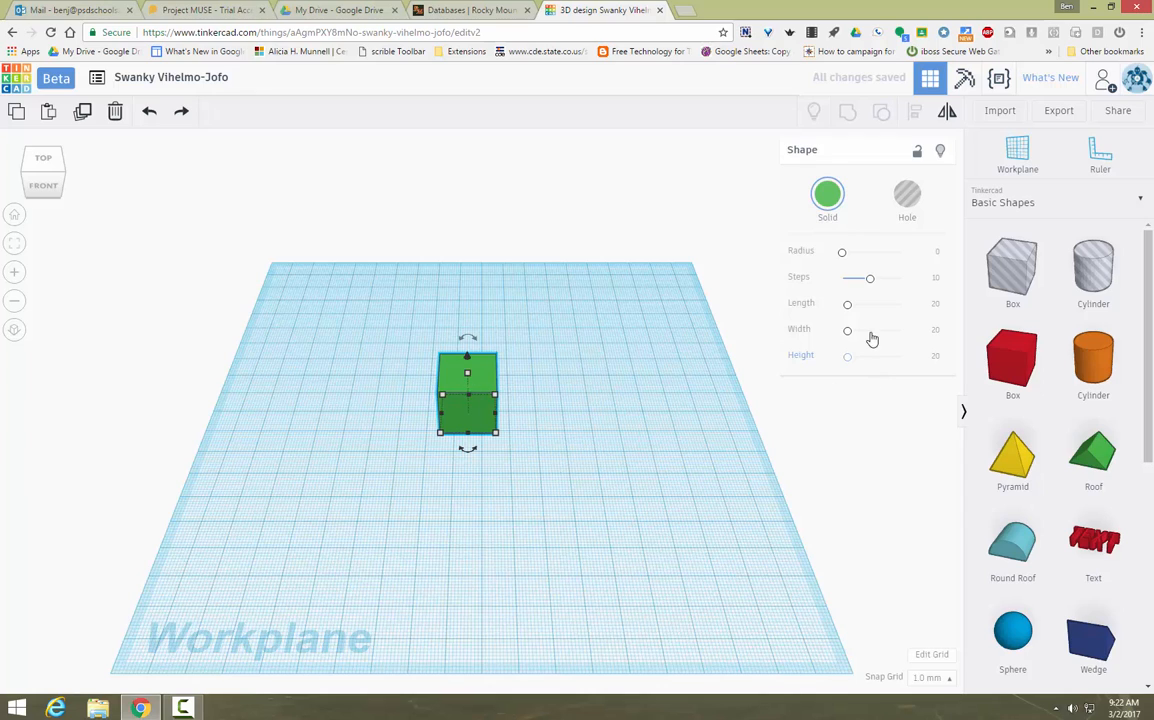
# Step: Resize the green box to length 50, width 50 and height 2
pyautogui.click(933, 304)
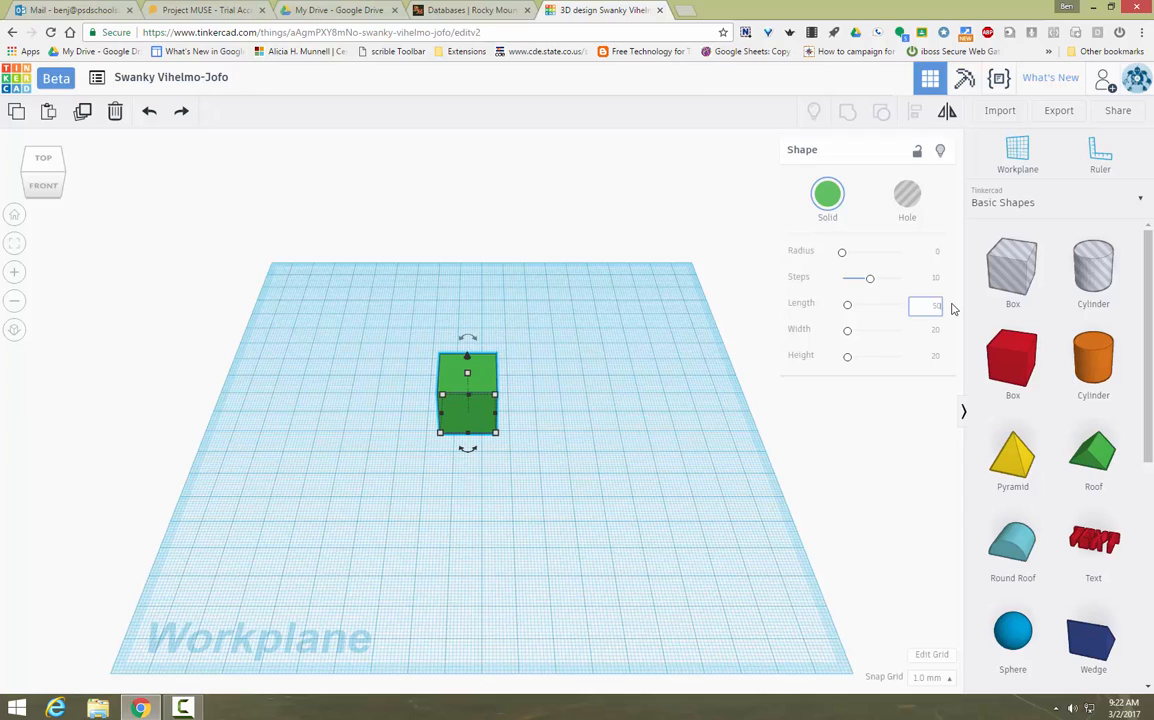
pyautogui.write('50')
pyautogui.press('Return')
pyautogui.click(936, 332)
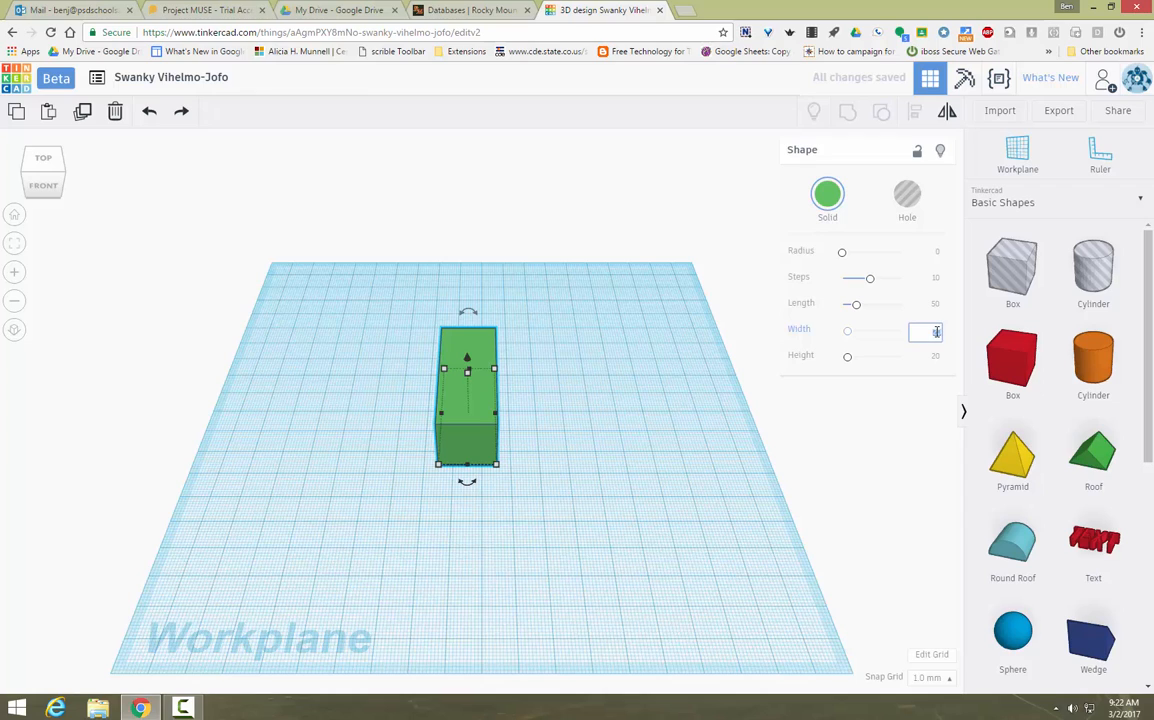
pyautogui.write('50')
pyautogui.press('Return')
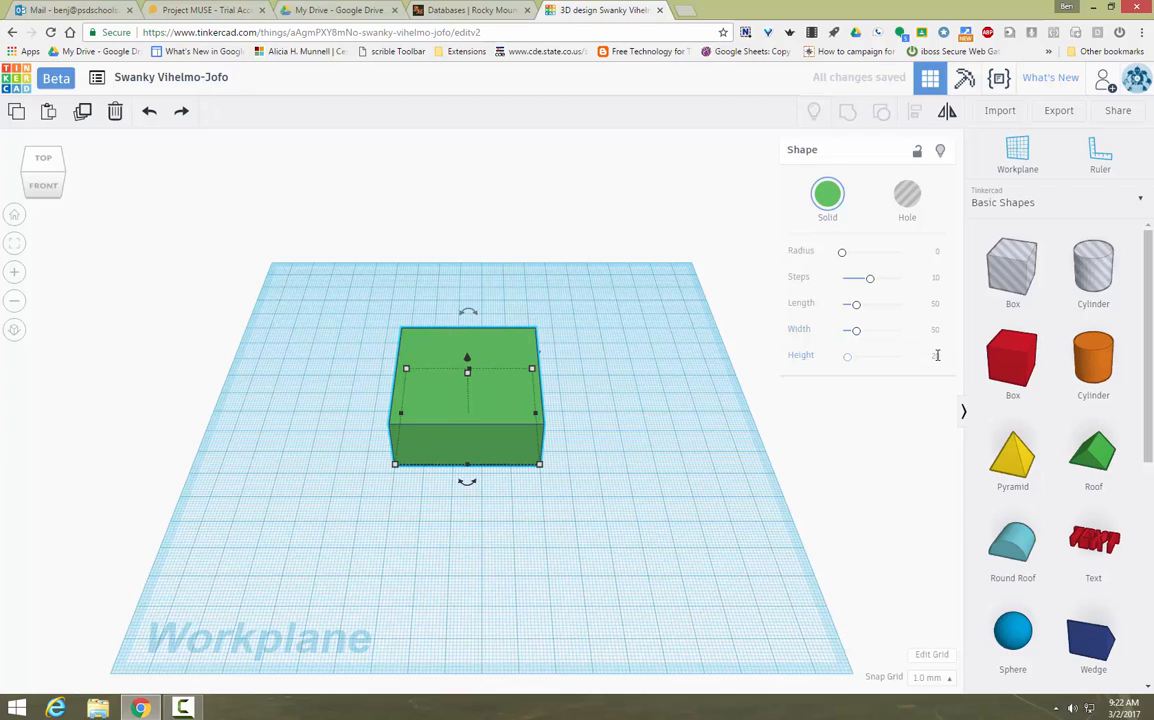
pyautogui.click(937, 357)
pyautogui.press('Return')
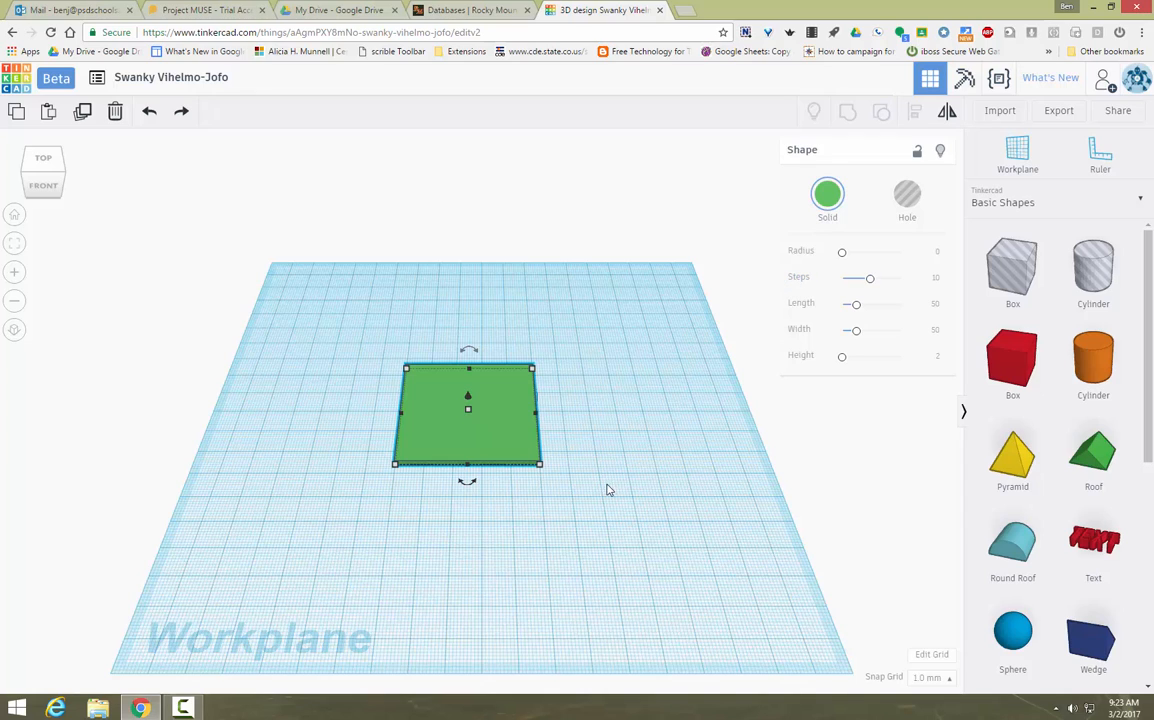
pyautogui.click(702, 641)
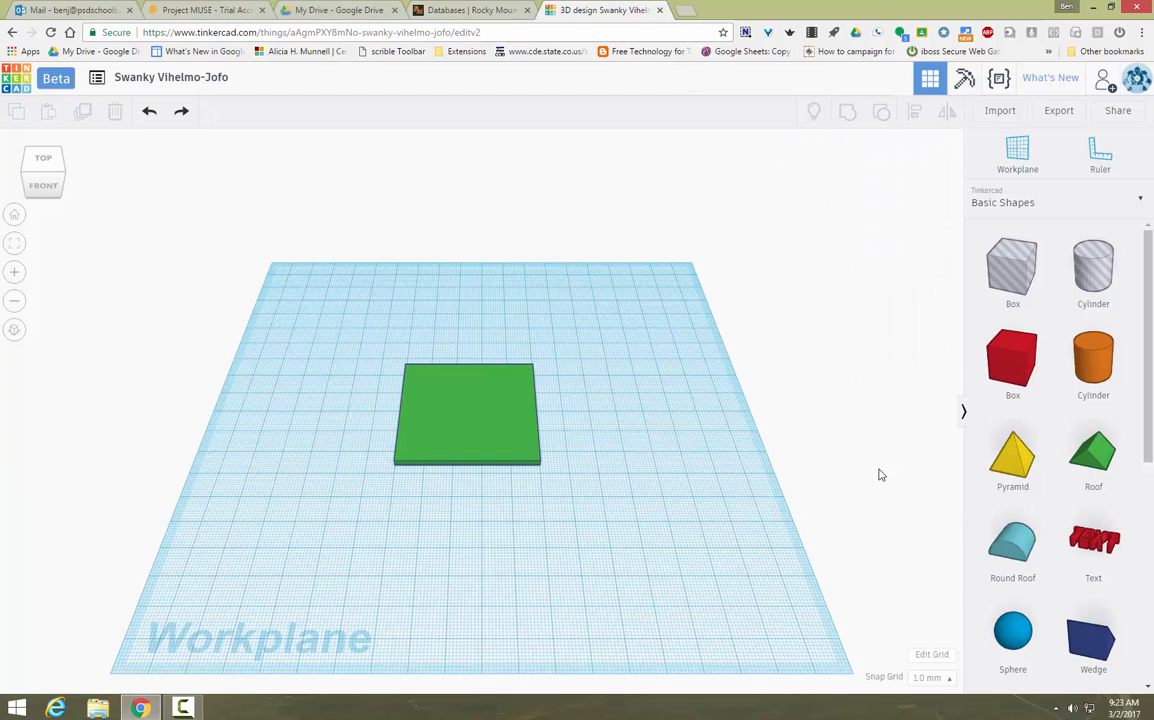
# Step: Add a new box beside the plate and set its length to 50
pyautogui.moveTo(987, 398); pyautogui.dragTo(655, 424)
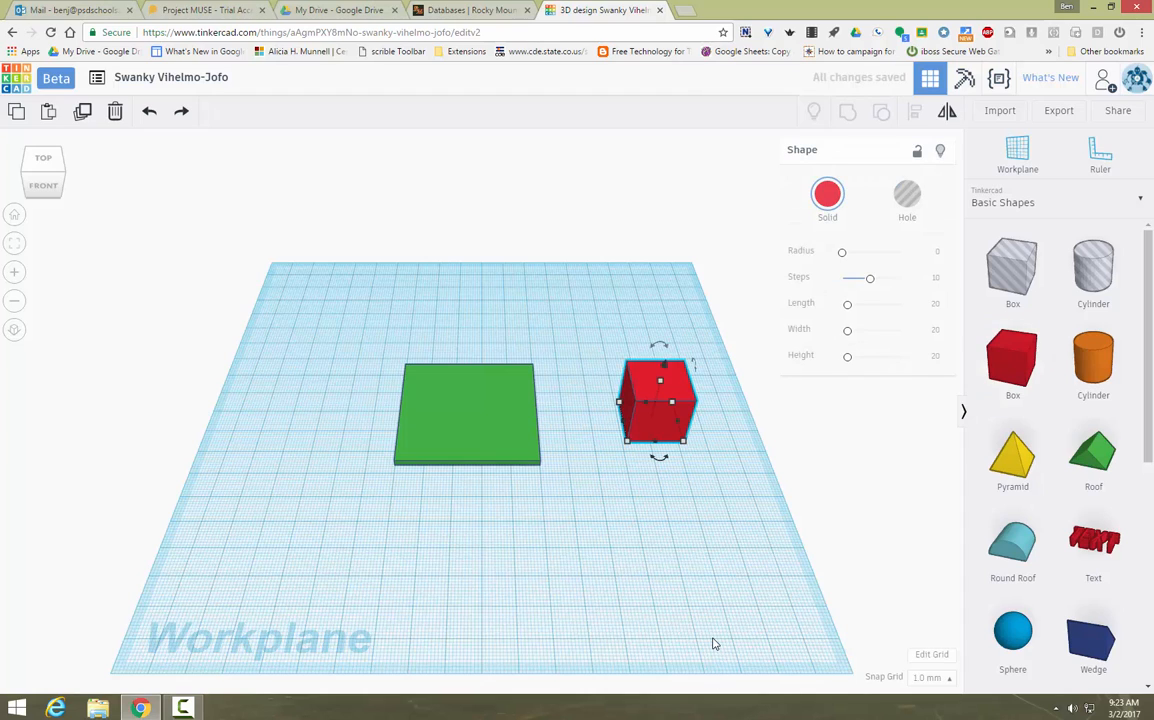
pyautogui.click(869, 305)
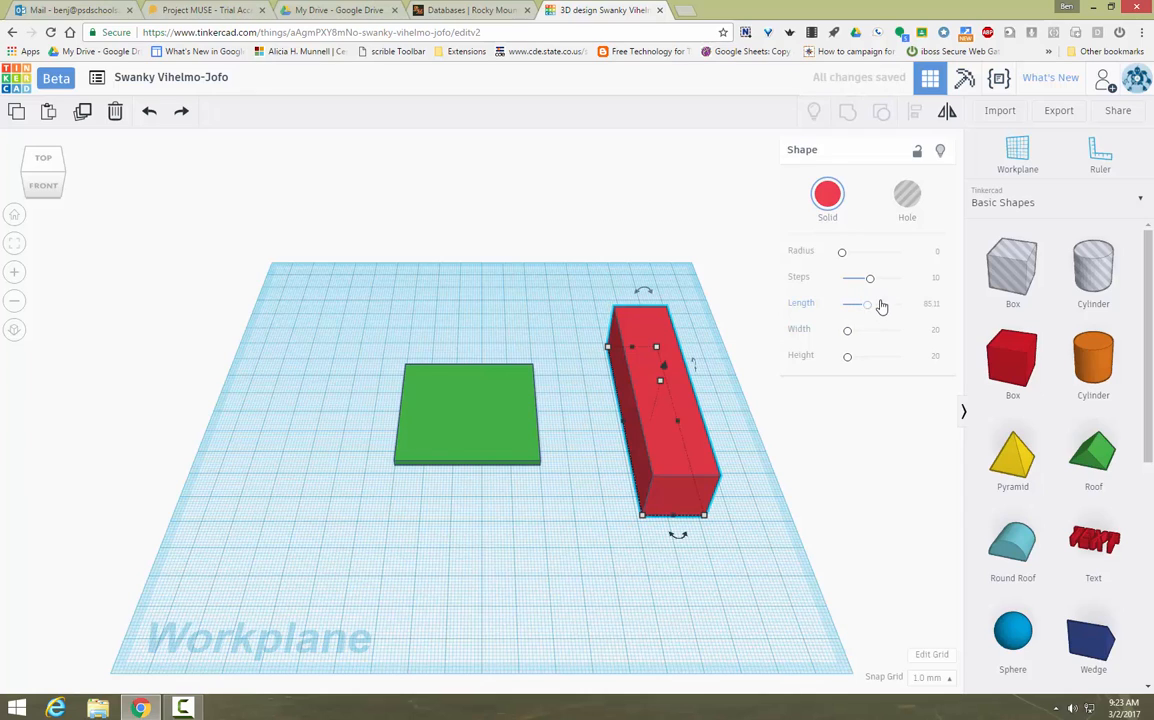
pyautogui.click(931, 305)
pyautogui.write('50')
pyautogui.press('Return')
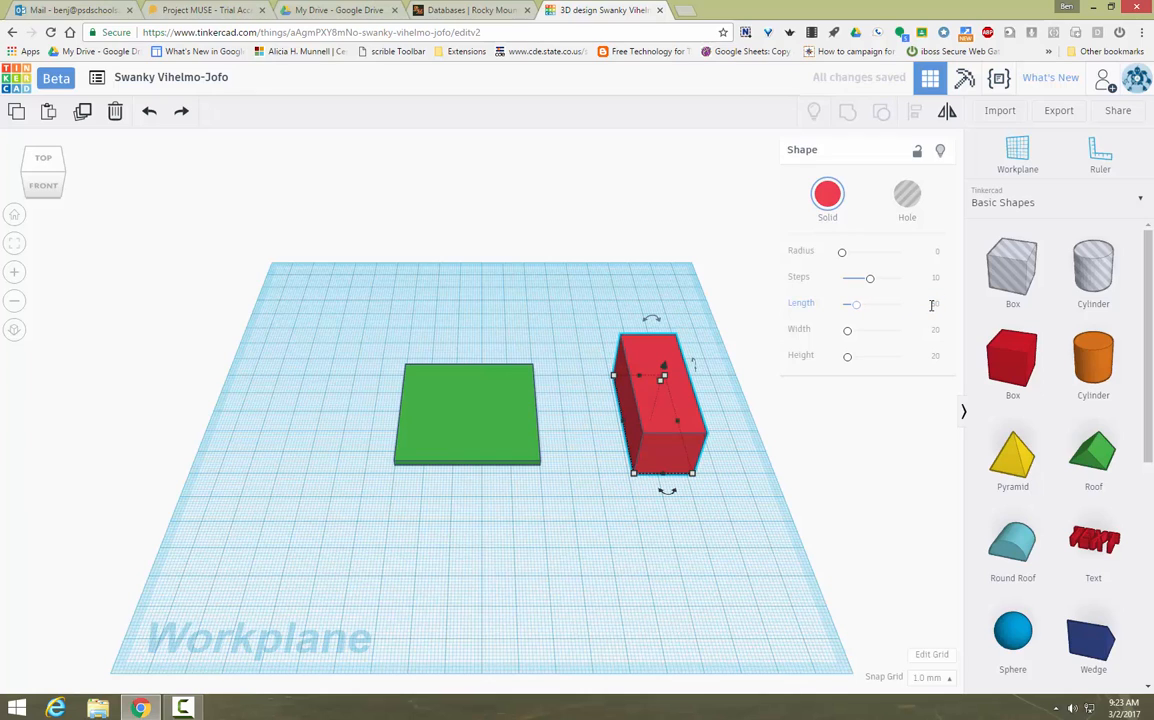
pyautogui.click(935, 331)
pyautogui.click(935, 357)
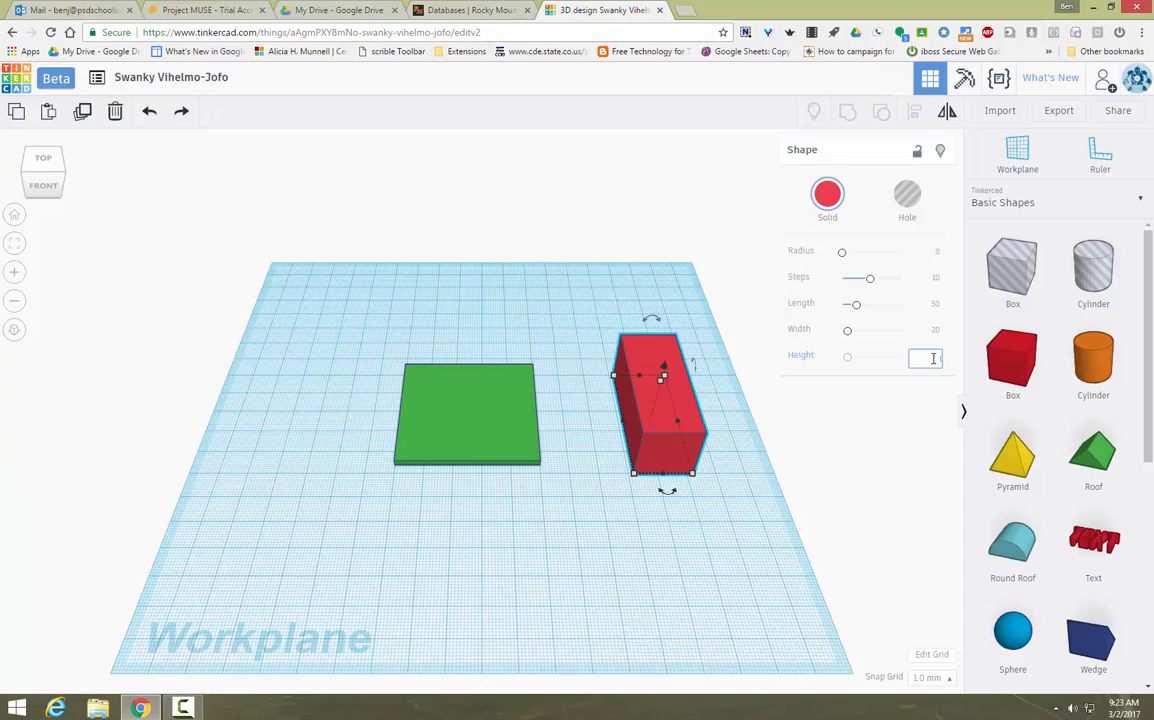
# Step: Set the bar's height to 3 and narrow its width
pyautogui.click(758, 547)
pyautogui.click(648, 400)
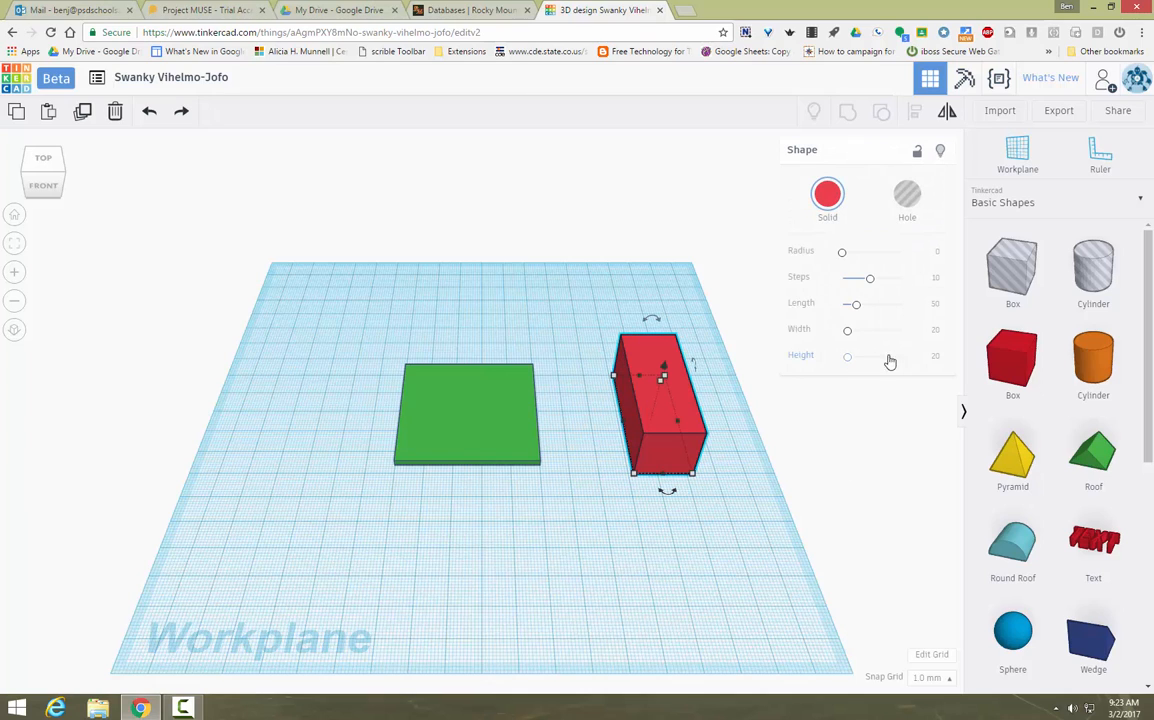
pyautogui.click(937, 357)
pyautogui.write('3')
pyautogui.press('Return')
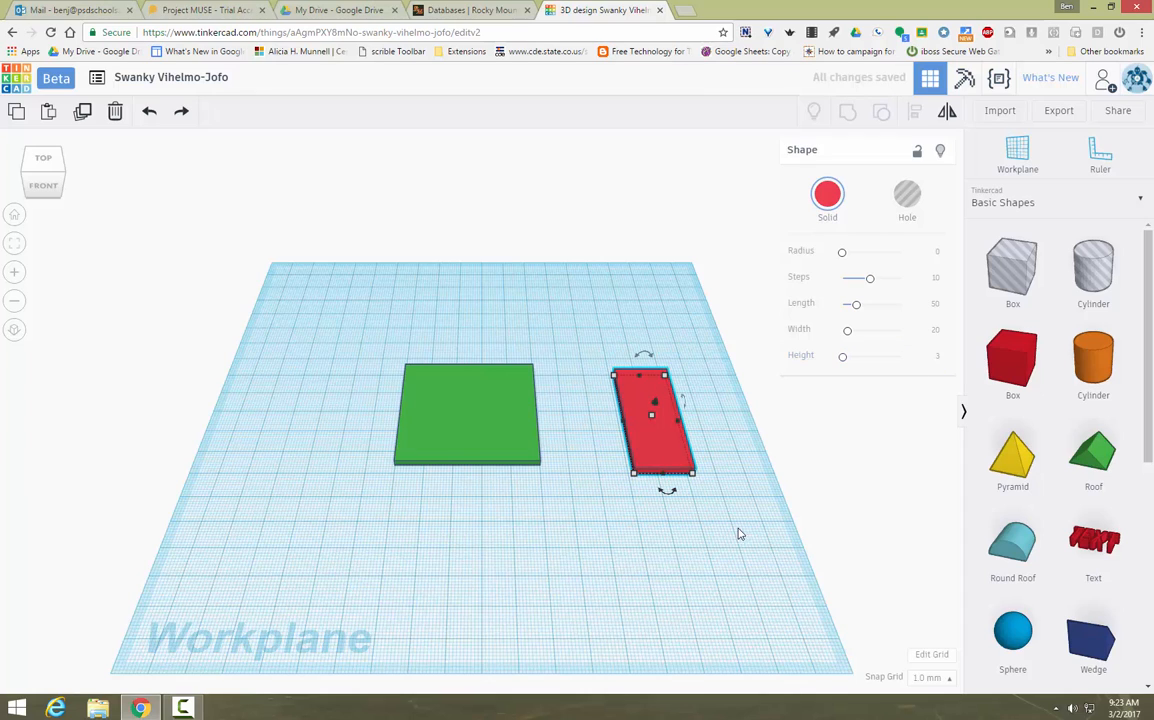
pyautogui.click(937, 331)
pyautogui.write('3')
pyautogui.press('Return')
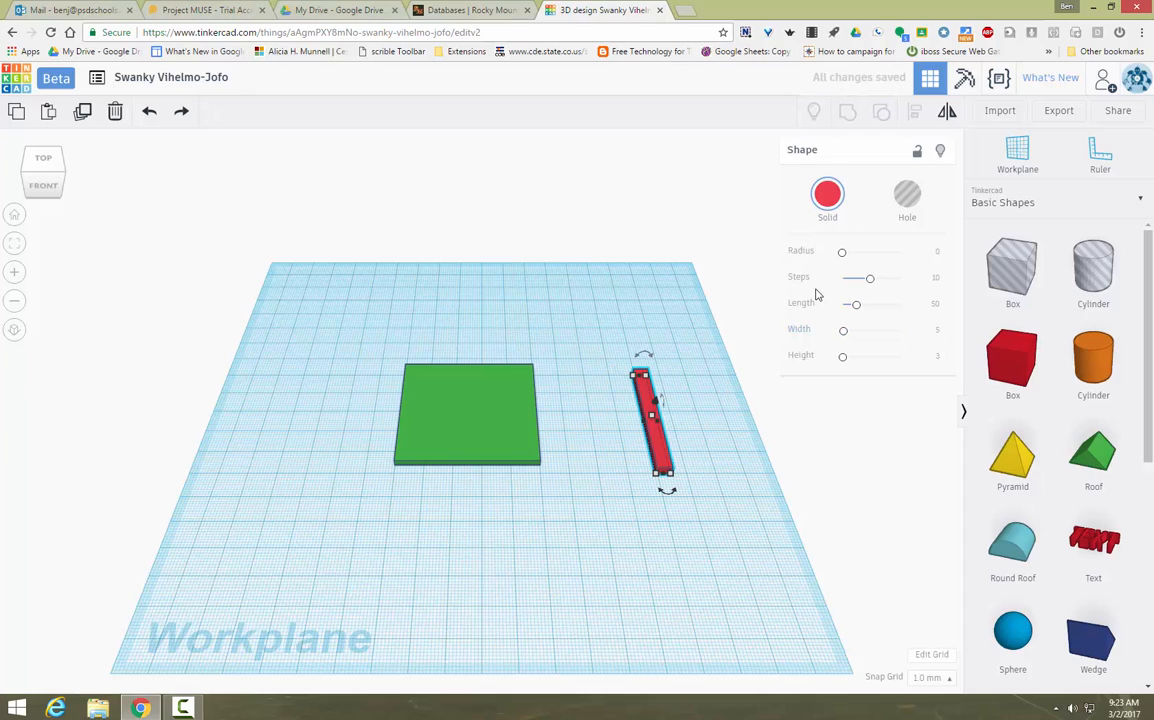
# Step: Make the bar black and move it across the middle of the green plate
pyautogui.click(827, 194)
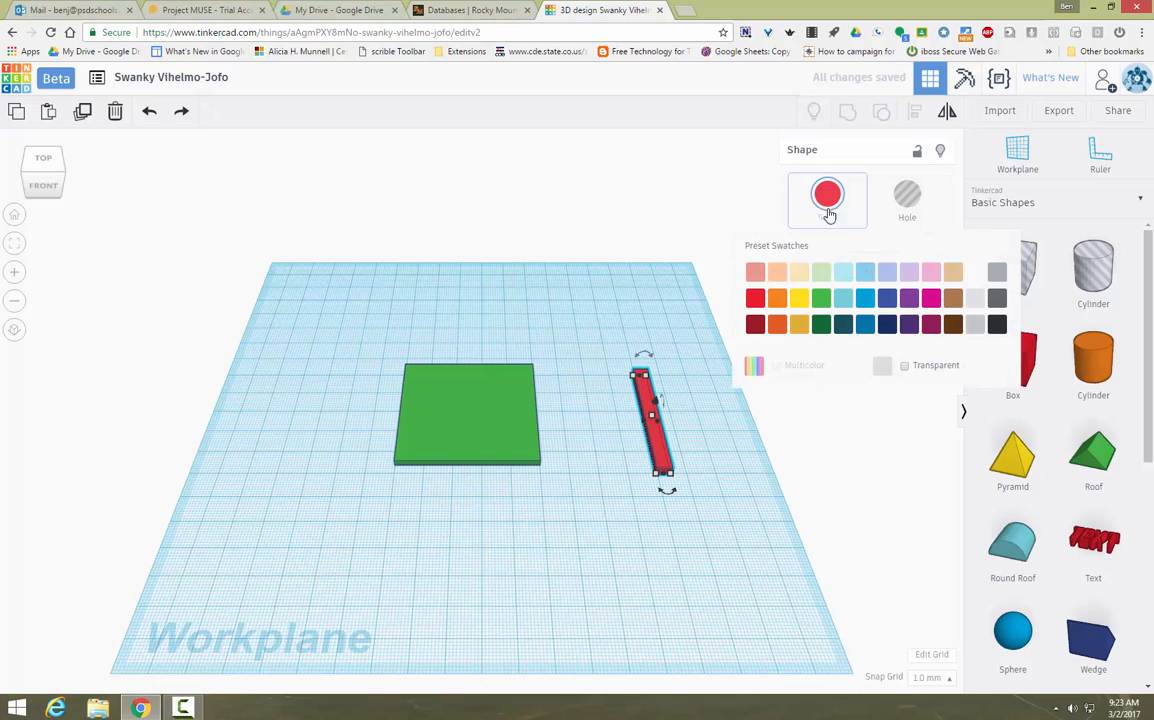
pyautogui.click(996, 325)
pyautogui.moveTo(657, 440); pyautogui.dragTo(471, 433)
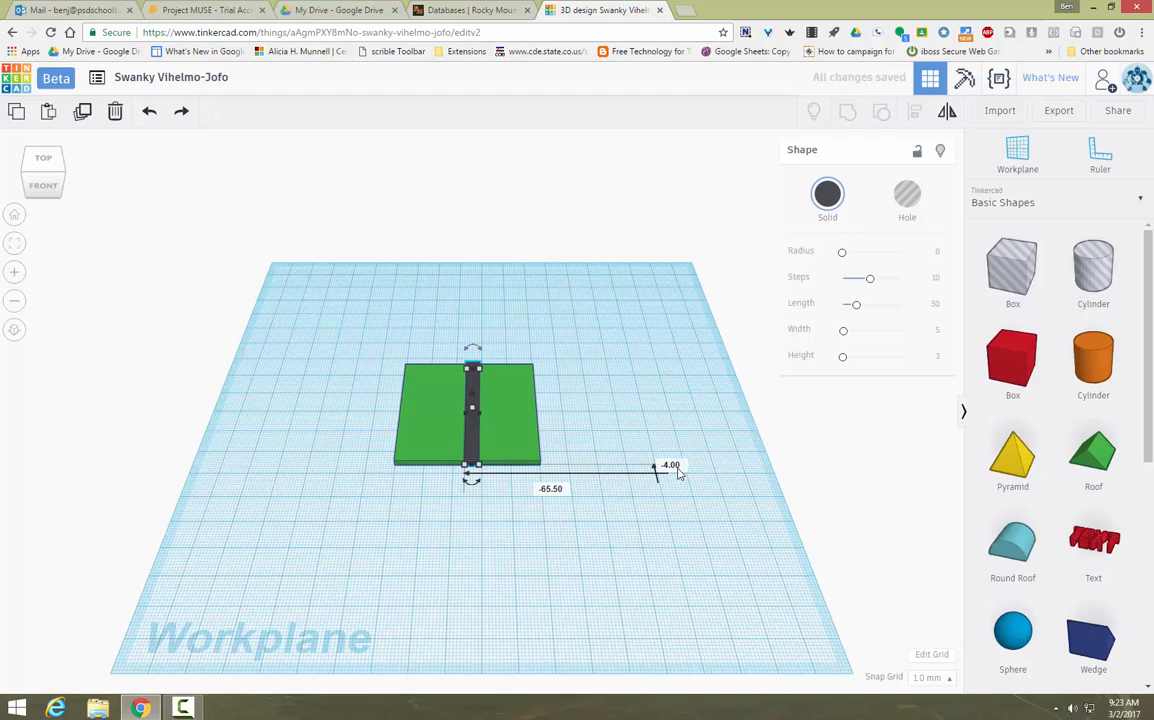
# Step: Add another box and size it to width 50, length 5, height 3
pyautogui.click(654, 379)
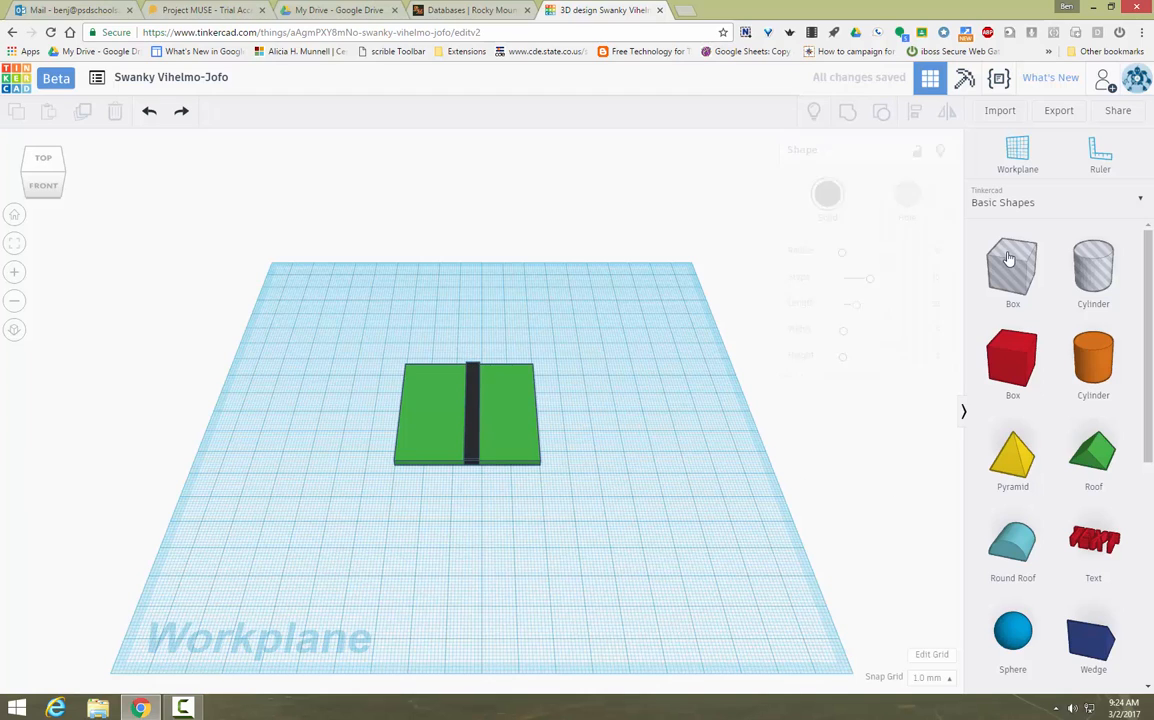
pyautogui.moveTo(1043, 237); pyautogui.dragTo(966, 293)
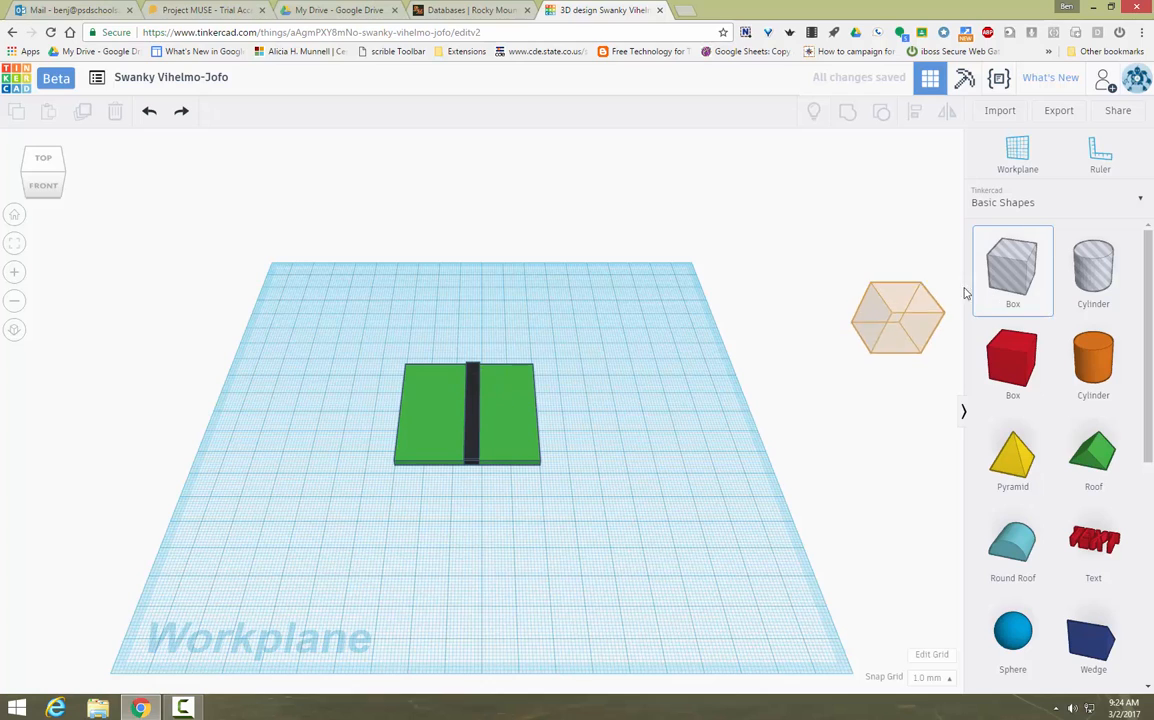
pyautogui.click(1004, 382)
pyautogui.click(640, 470)
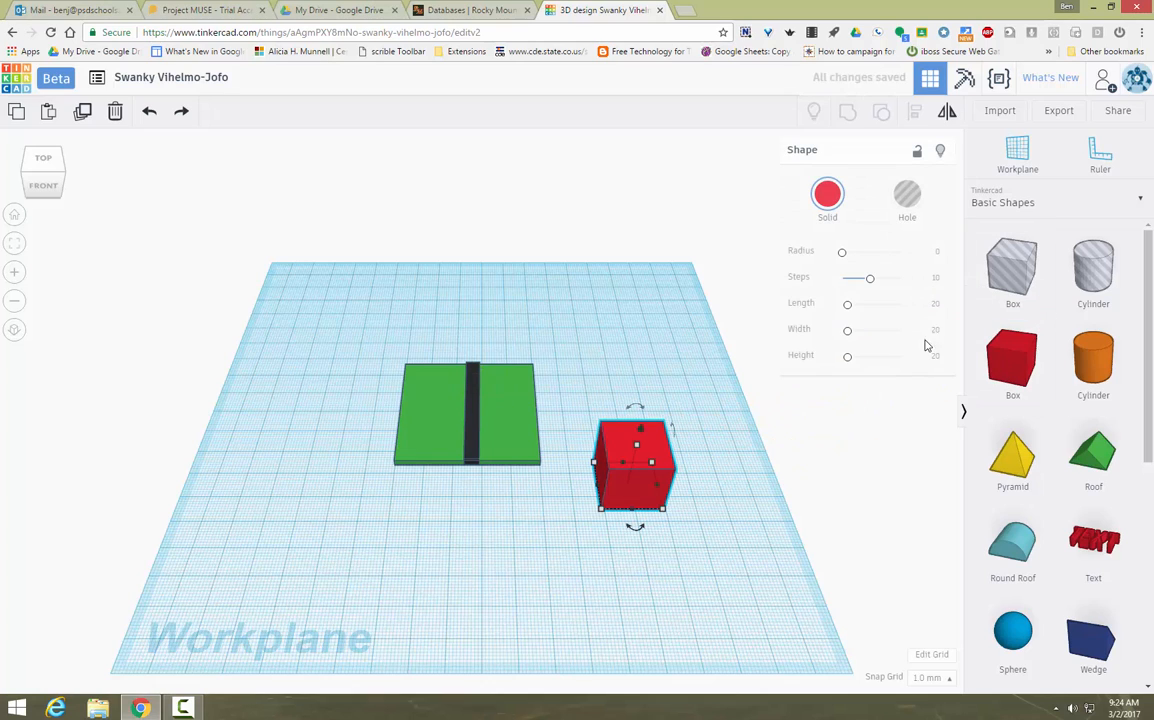
pyautogui.click(936, 332)
pyautogui.write('50')
pyautogui.press('Return')
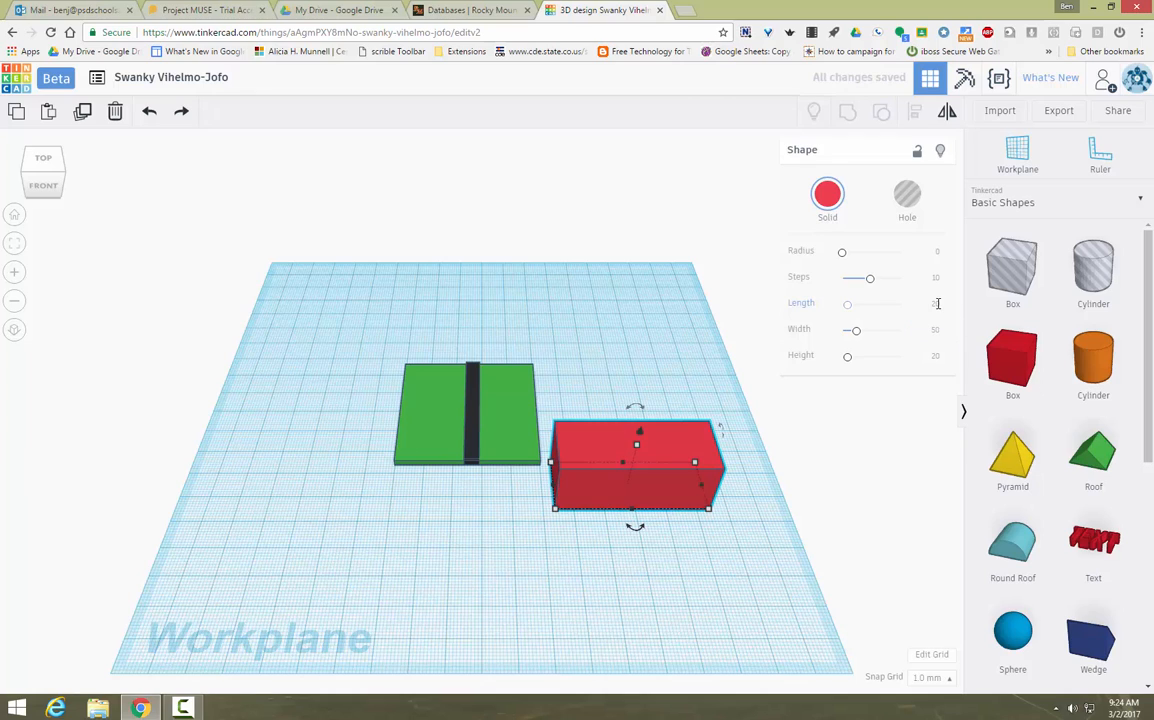
pyautogui.click(938, 305)
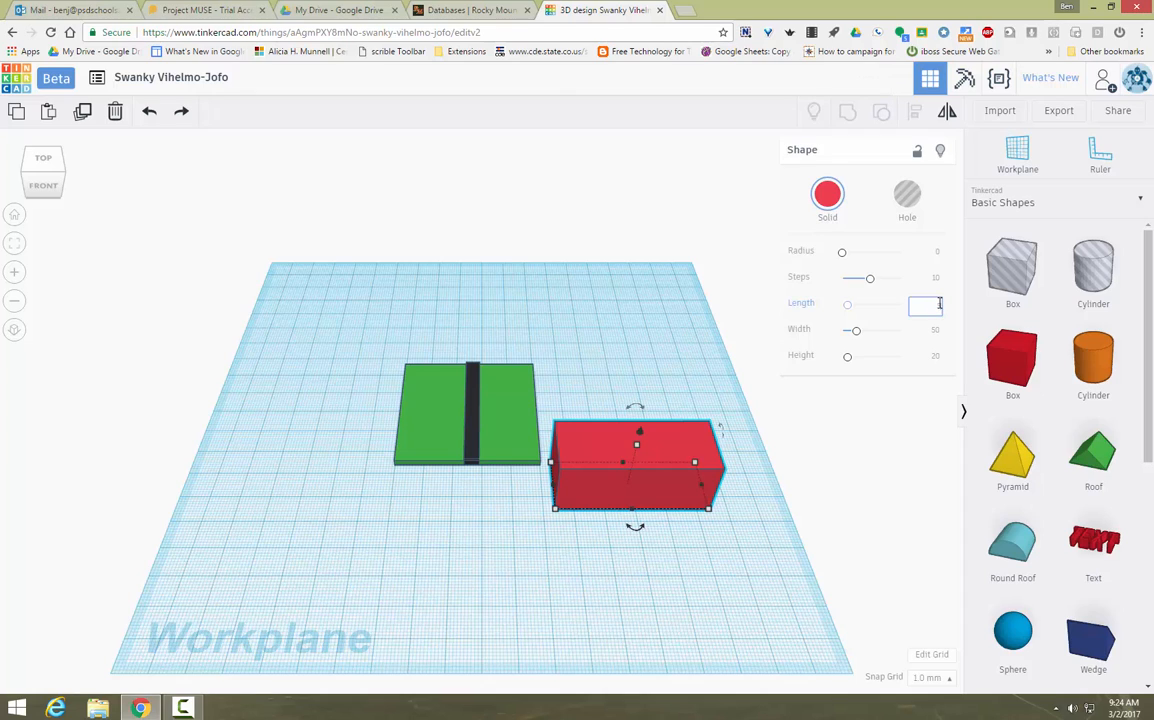
pyautogui.press('Return')
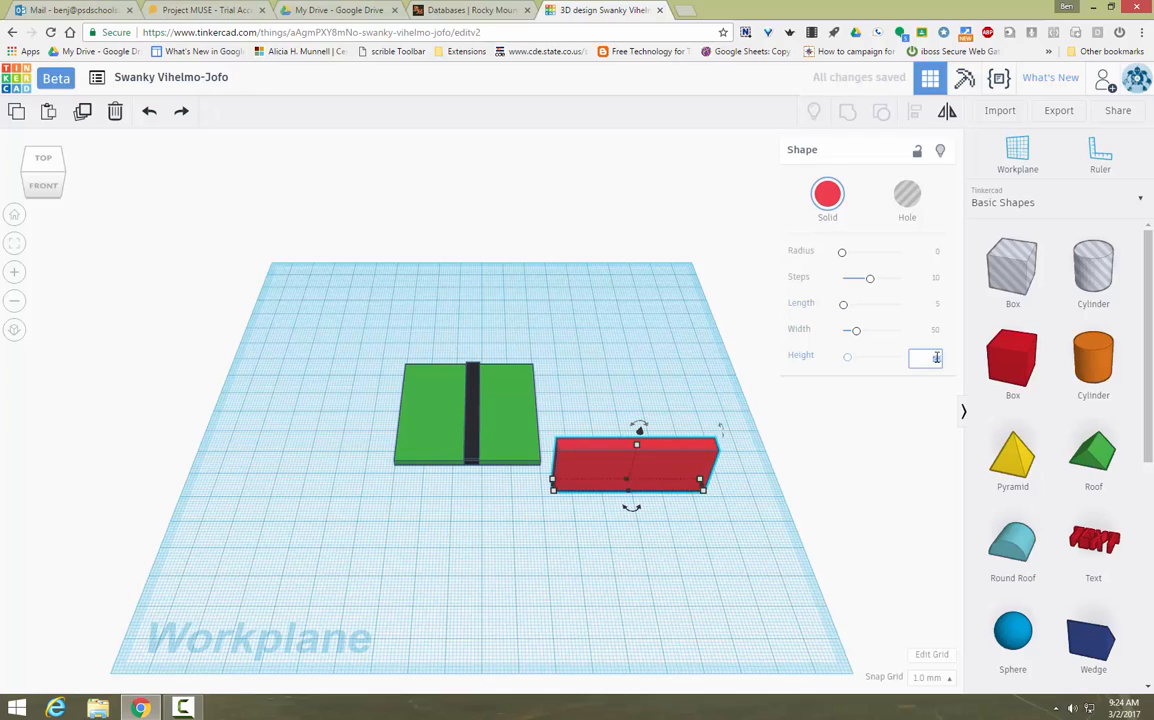
pyautogui.press('Return')
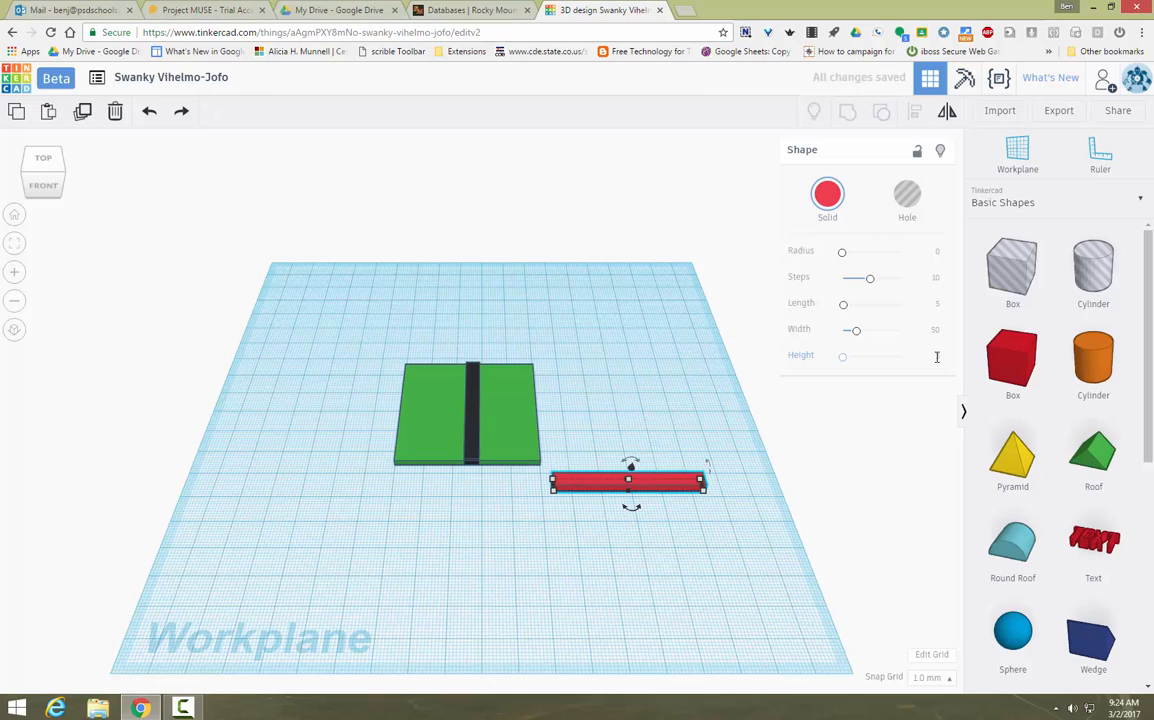
# Step: Make the bar black and lay it across the plate, crossing the first road
pyautogui.click(827, 194)
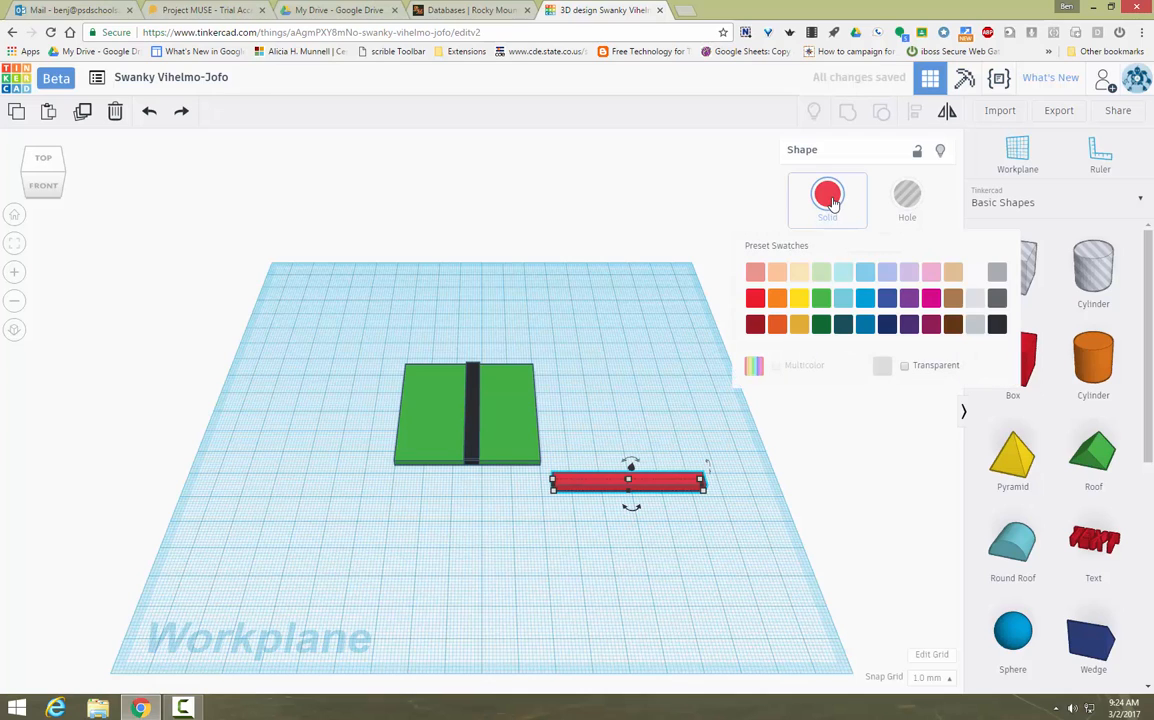
pyautogui.click(997, 324)
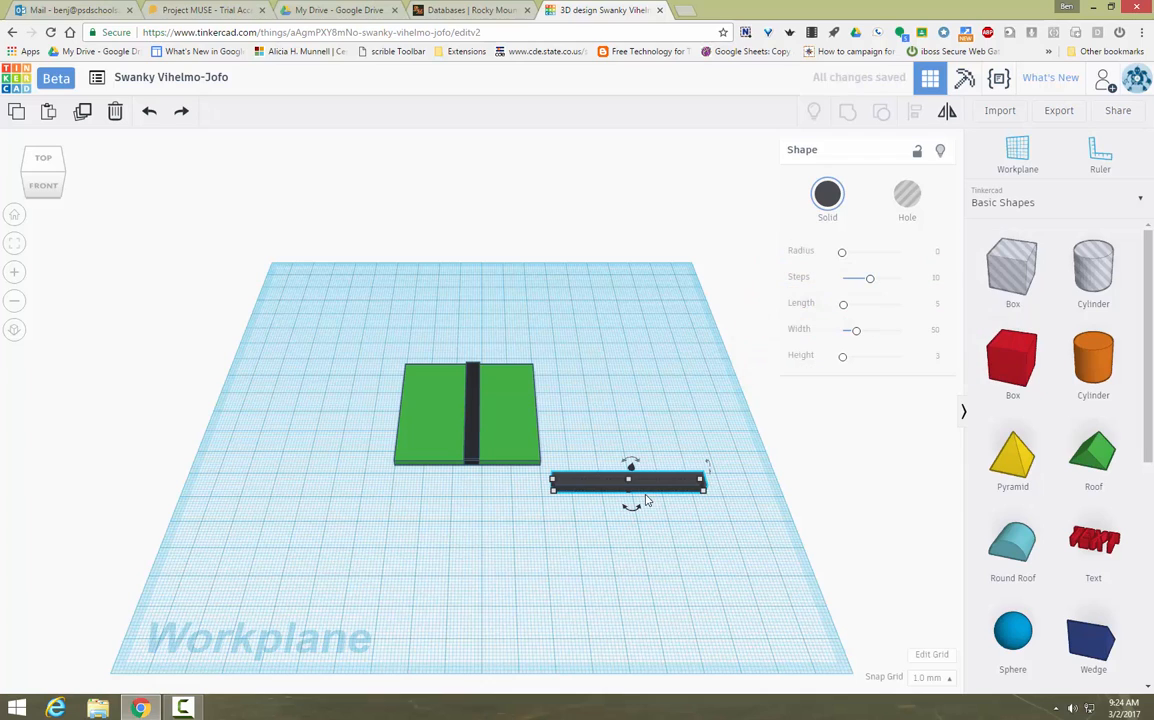
pyautogui.moveTo(650, 487); pyautogui.dragTo(486, 413)
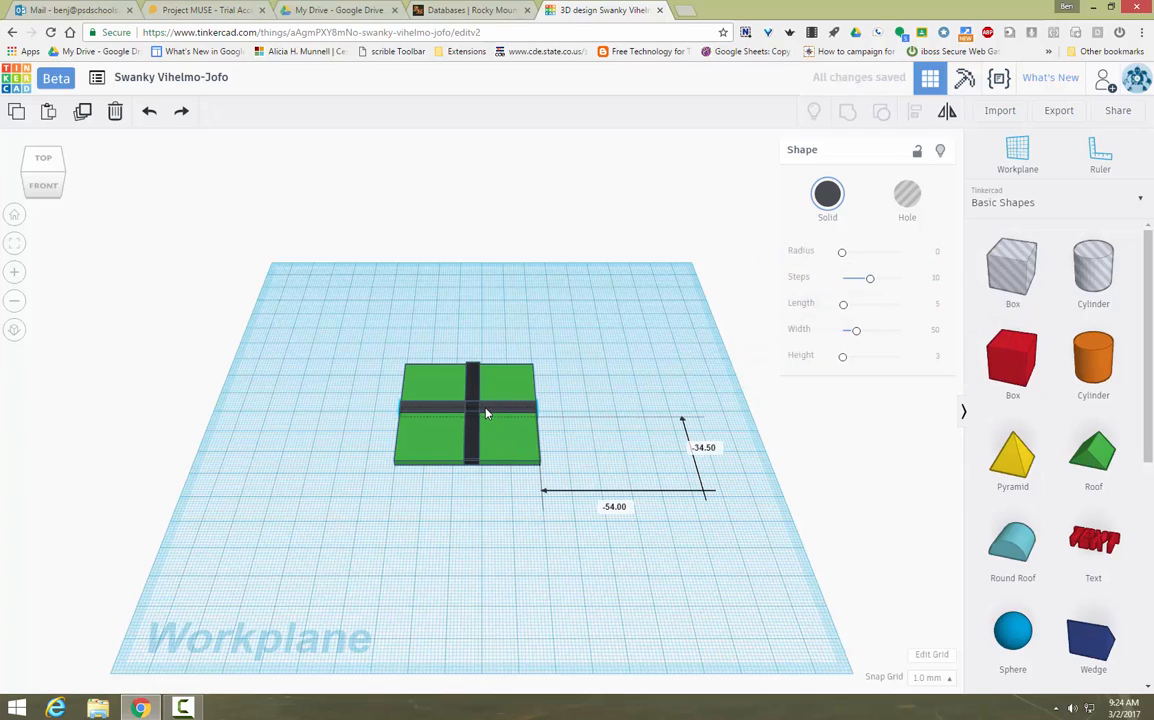
pyautogui.click(489, 535)
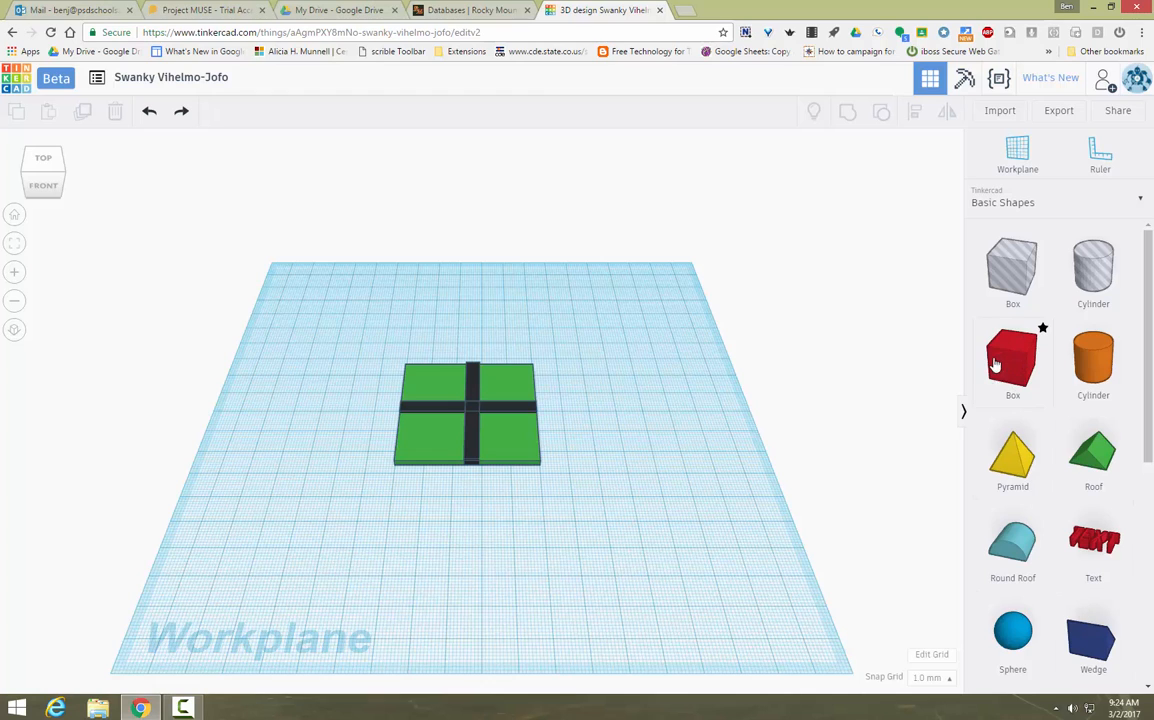
pyautogui.moveTo(1006, 368); pyautogui.dragTo(656, 395)
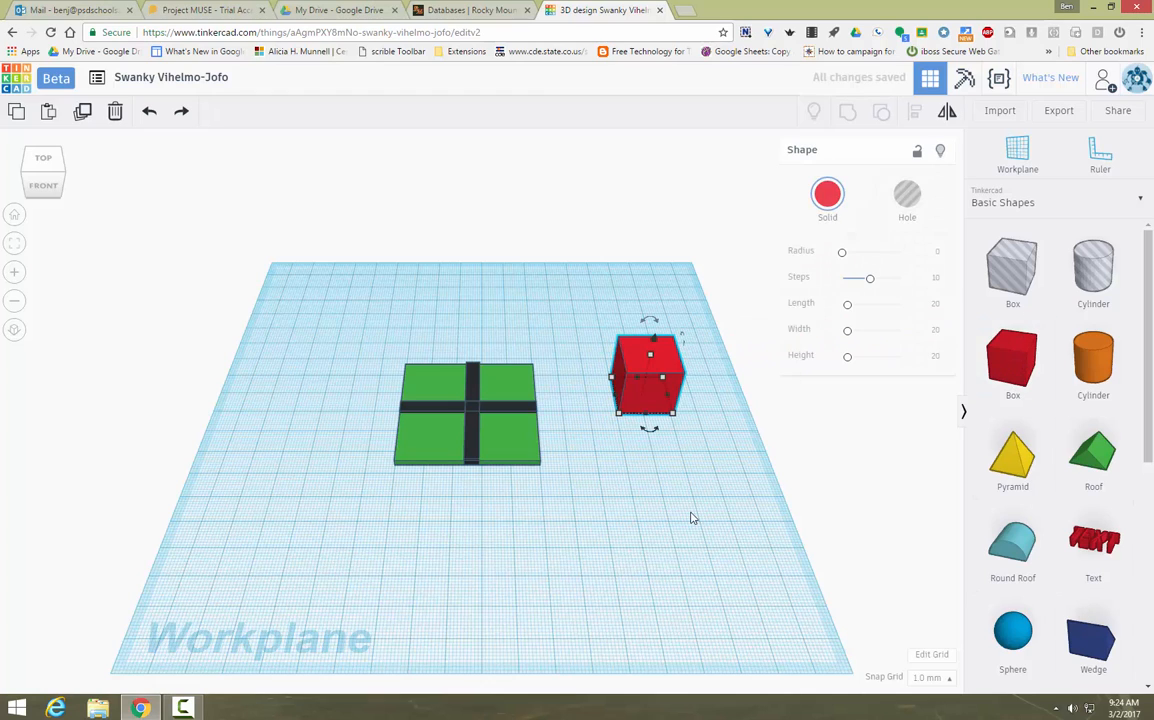
# Step: Set the new red box's width to 20 and height to 10
pyautogui.click(874, 331)
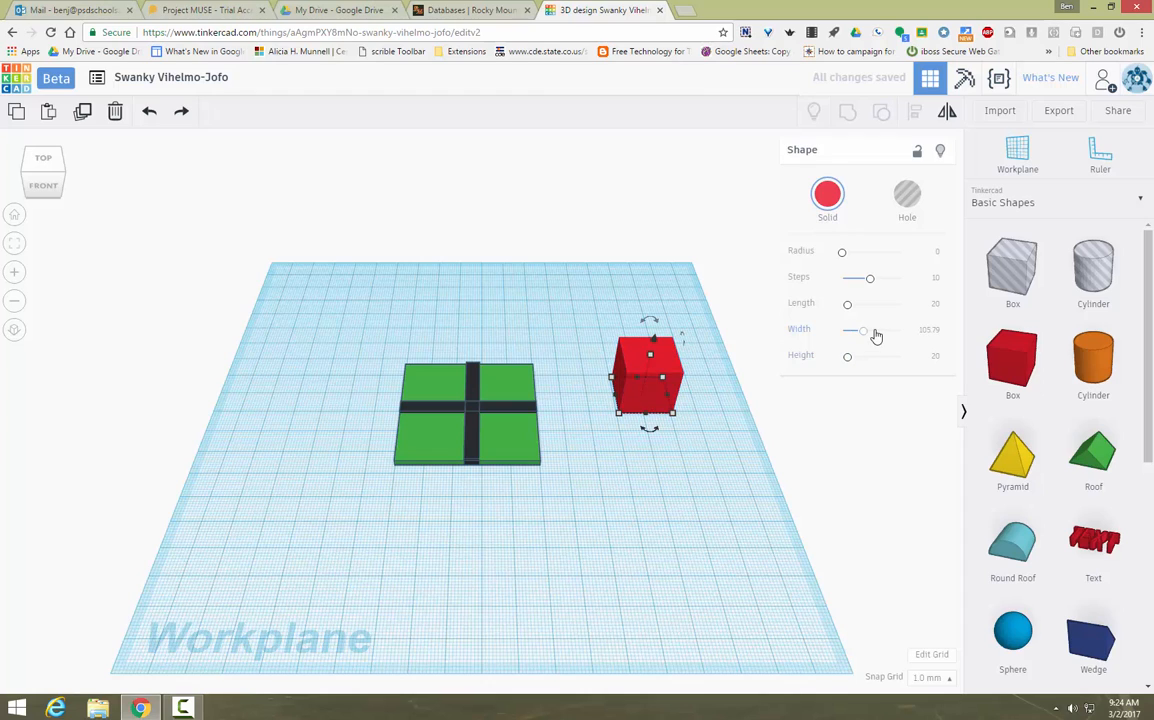
pyautogui.click(932, 331)
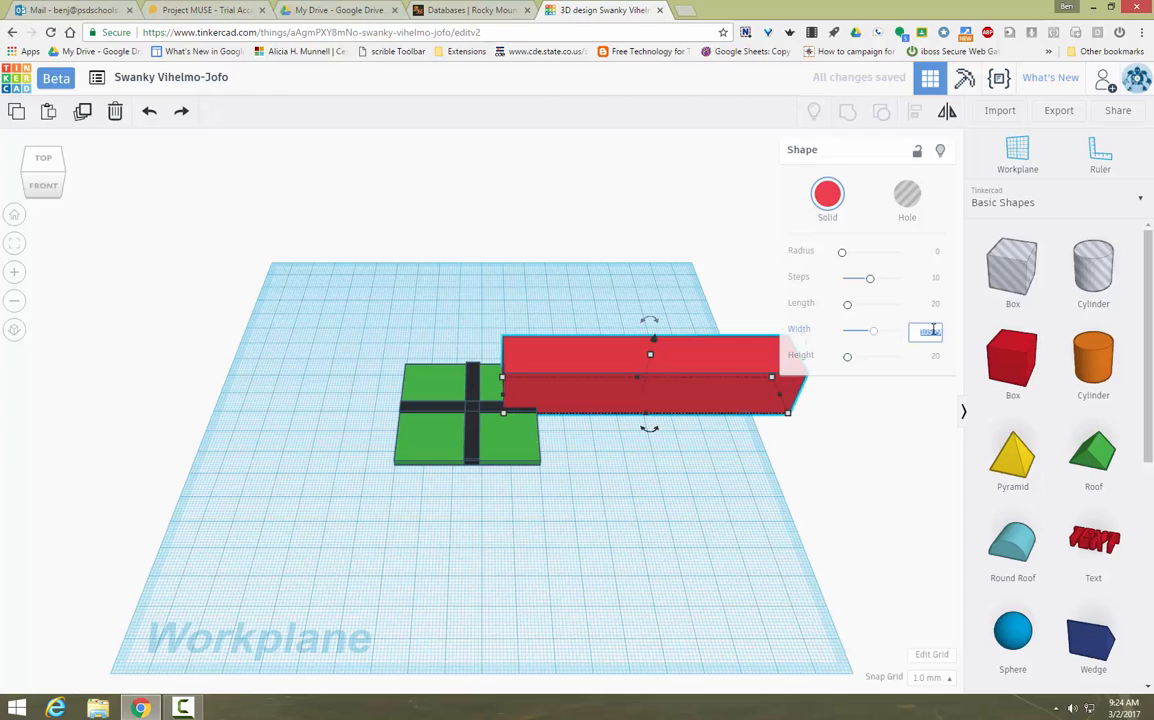
pyautogui.press('BackSpace')
pyautogui.write('20')
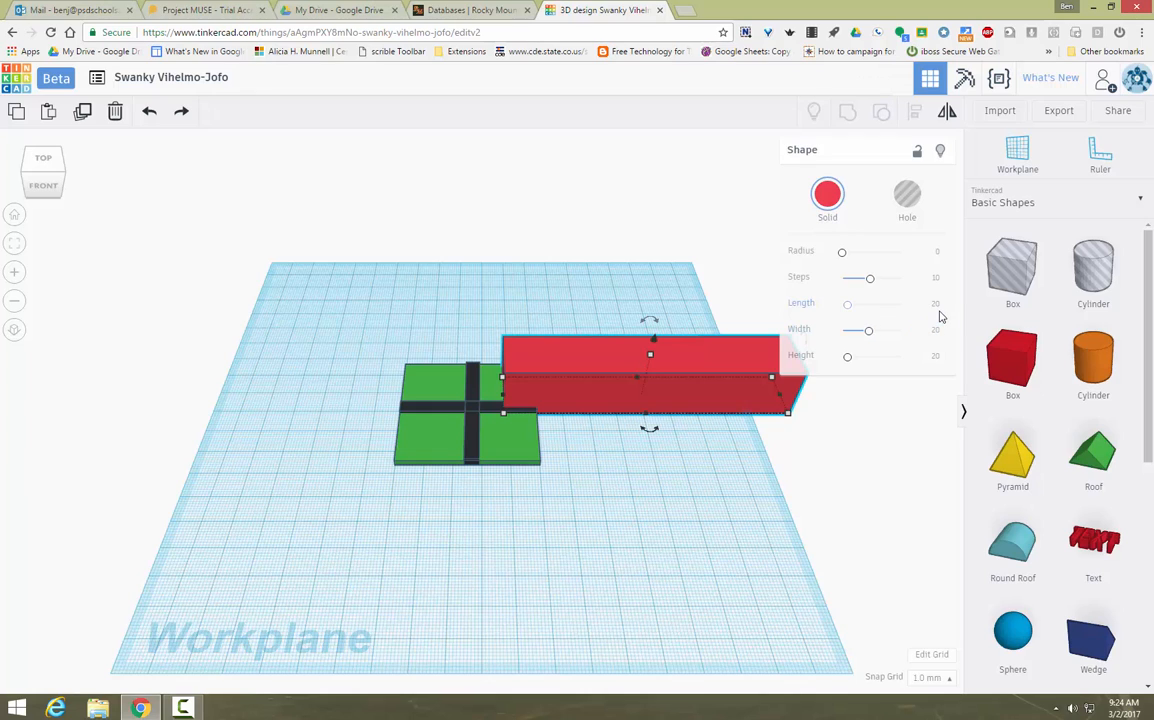
pyautogui.press('Return')
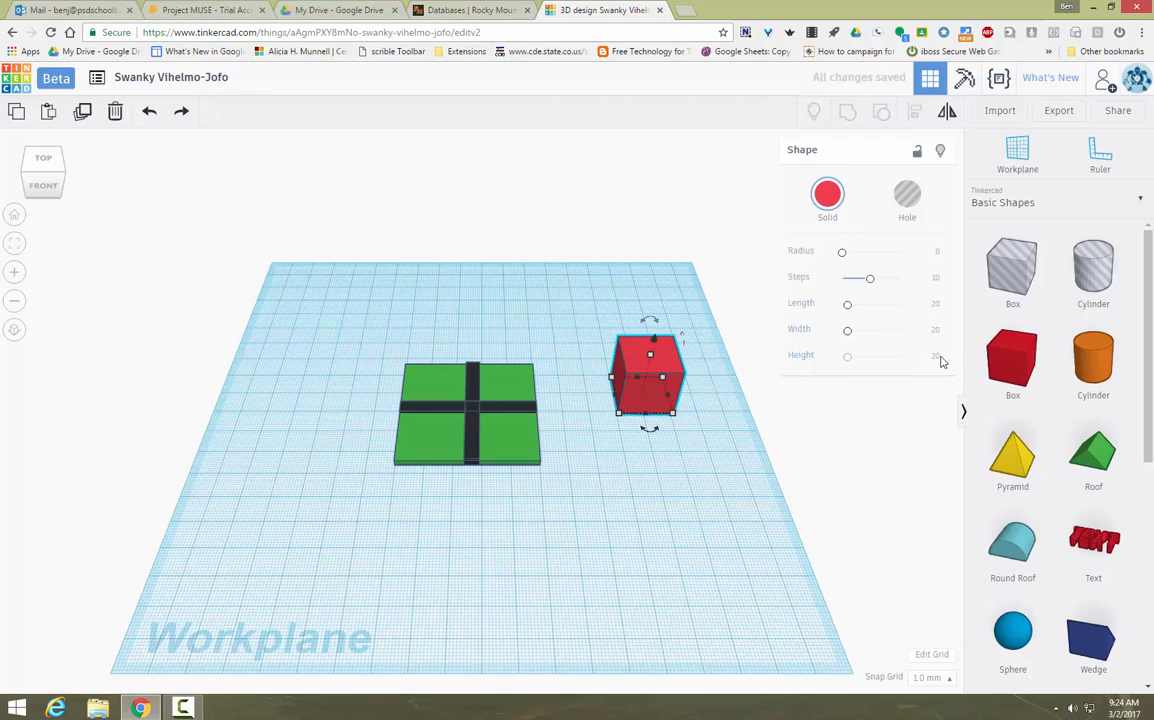
pyautogui.click(936, 357)
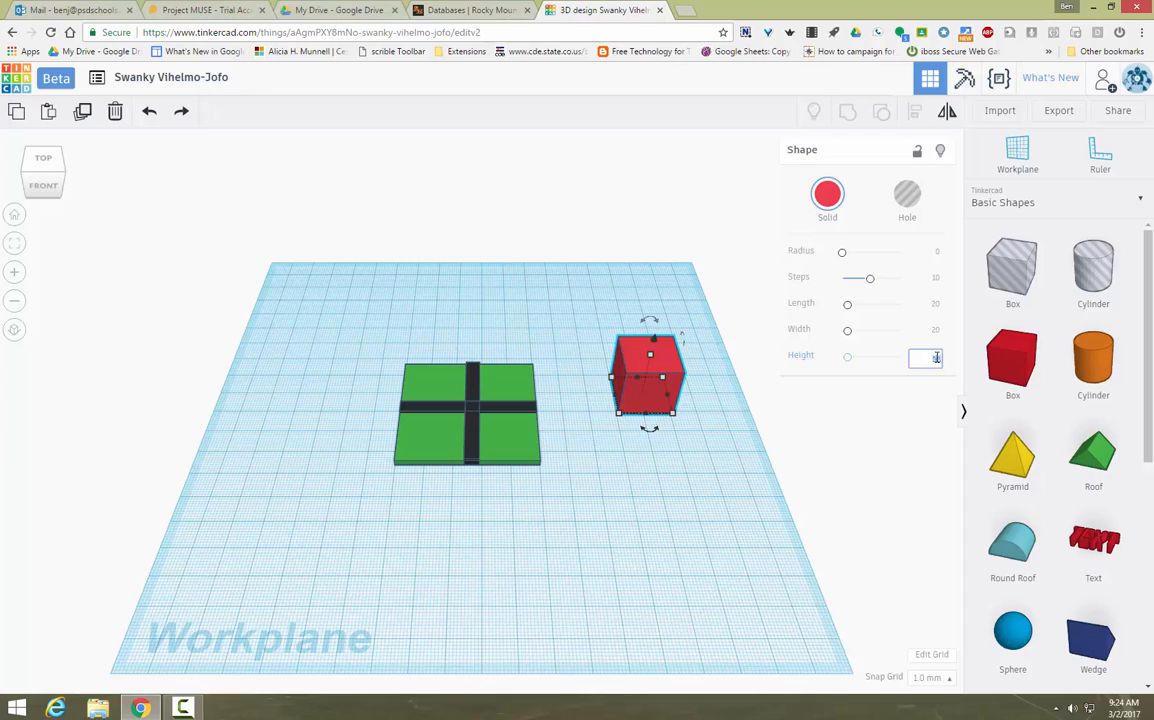
pyautogui.write('10')
pyautogui.press('Return')
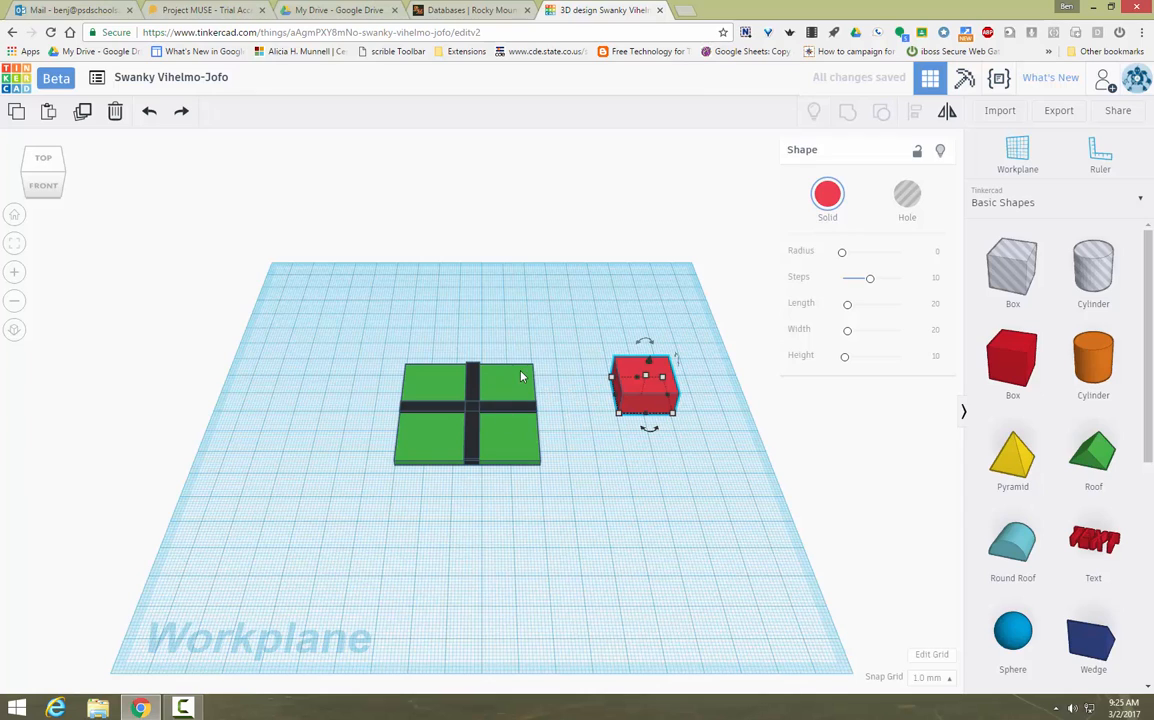
# Step: Set the box's length and width both to 15
pyautogui.click(936, 305)
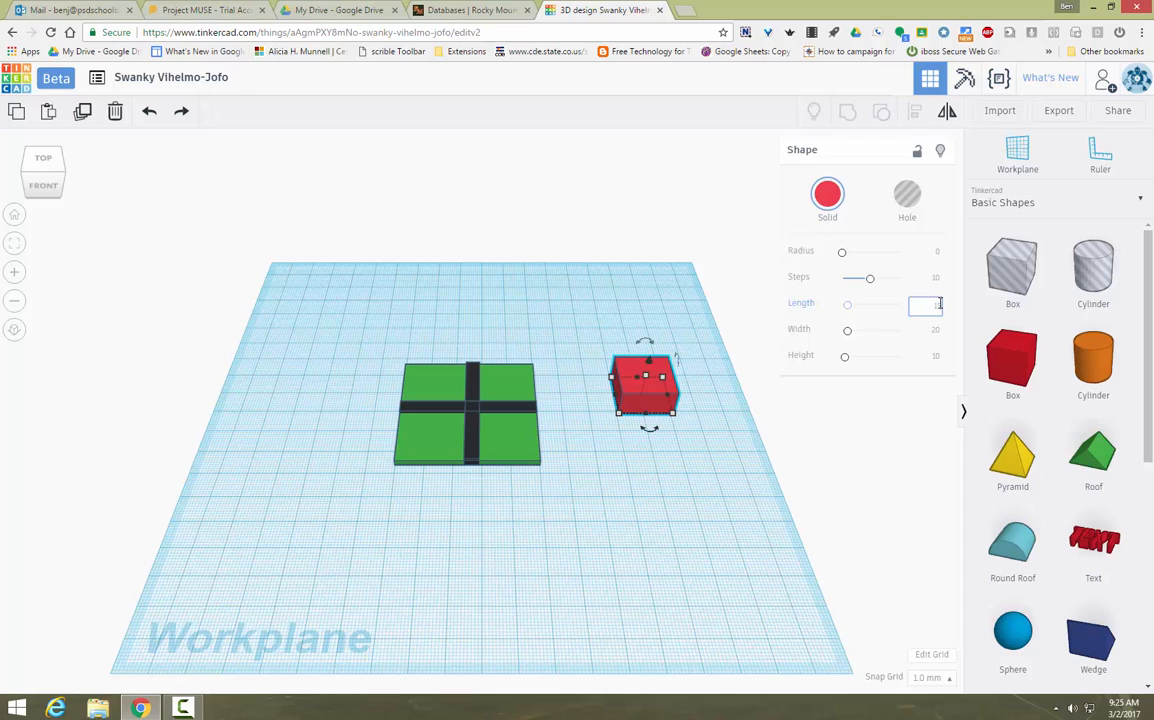
pyautogui.write('15')
pyautogui.press('Return')
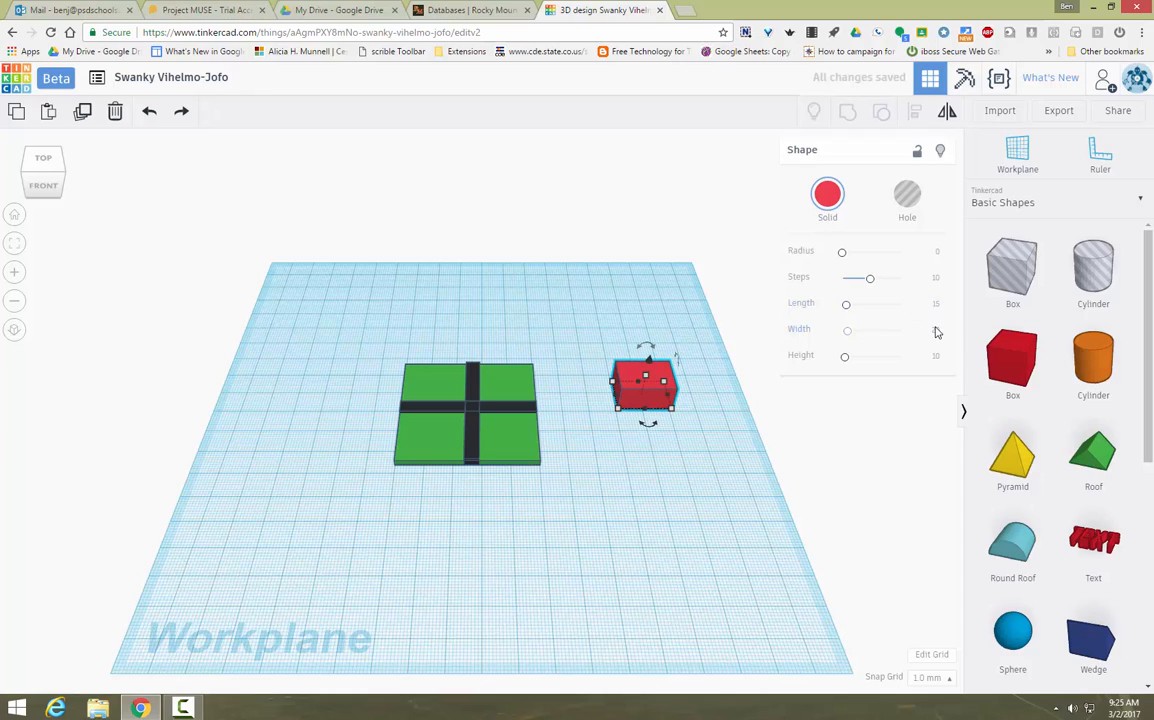
pyautogui.click(936, 330)
pyautogui.write('15')
pyautogui.press('Return')
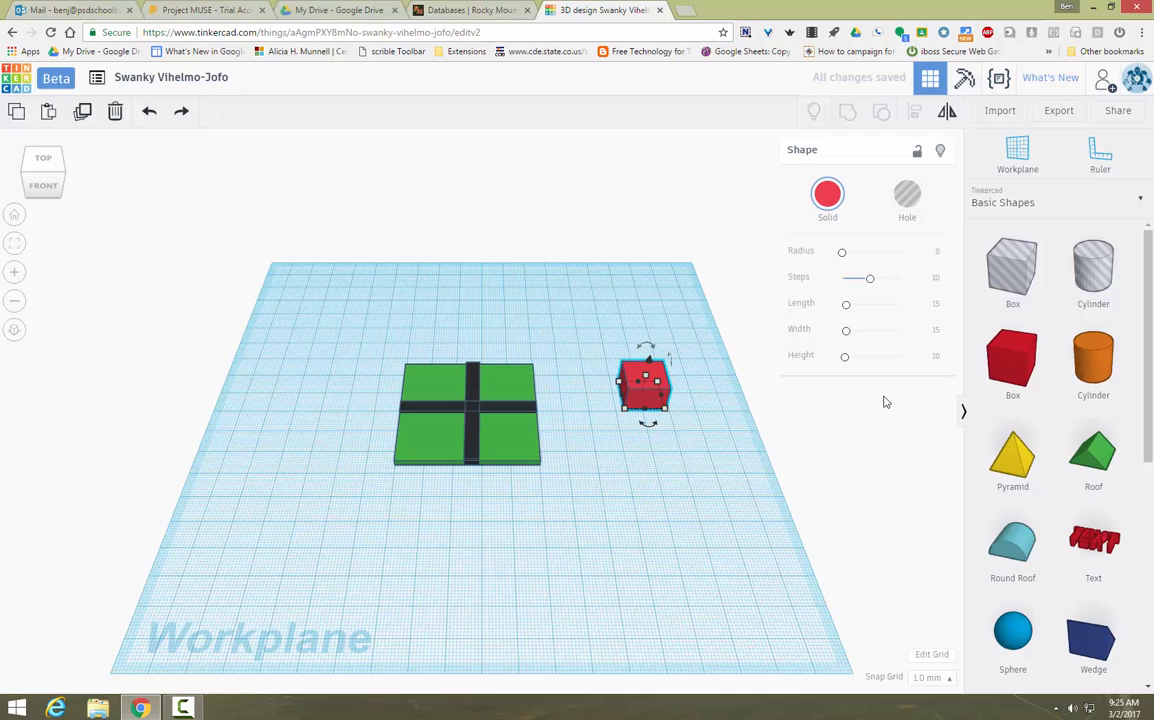
# Step: Add a roof shape, shrink its footprint and move it toward the red box
pyautogui.moveTo(1089, 461); pyautogui.dragTo(628, 300)
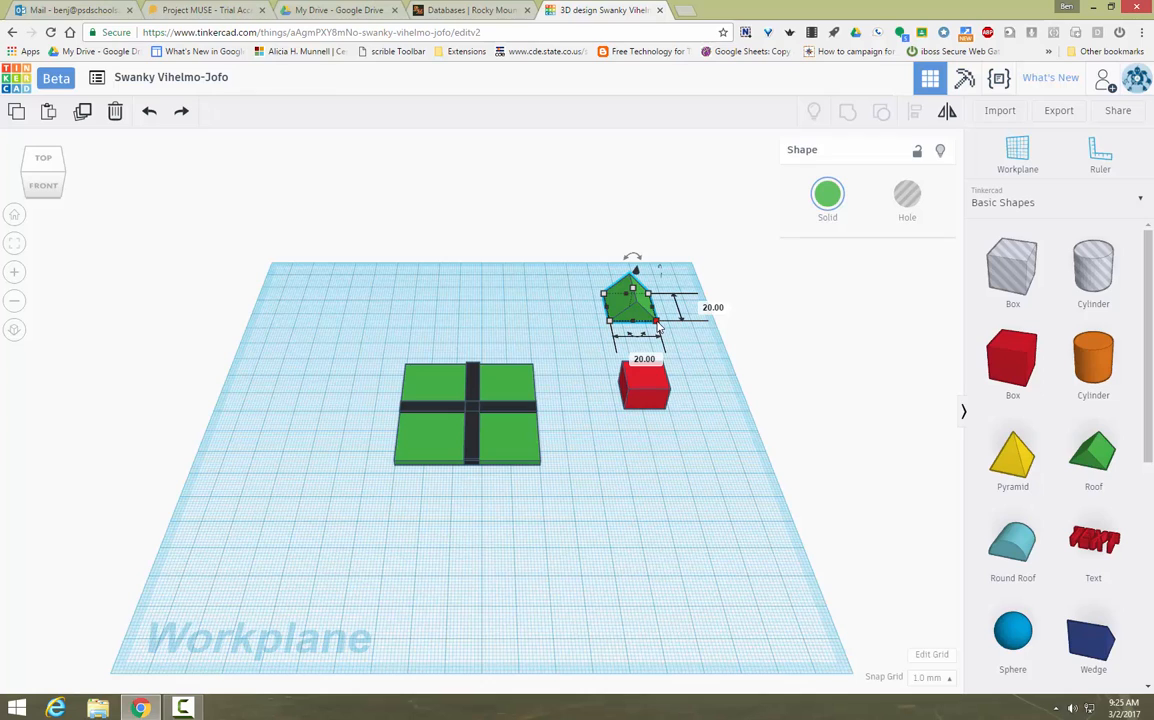
pyautogui.moveTo(658, 325); pyautogui.dragTo(645, 319)
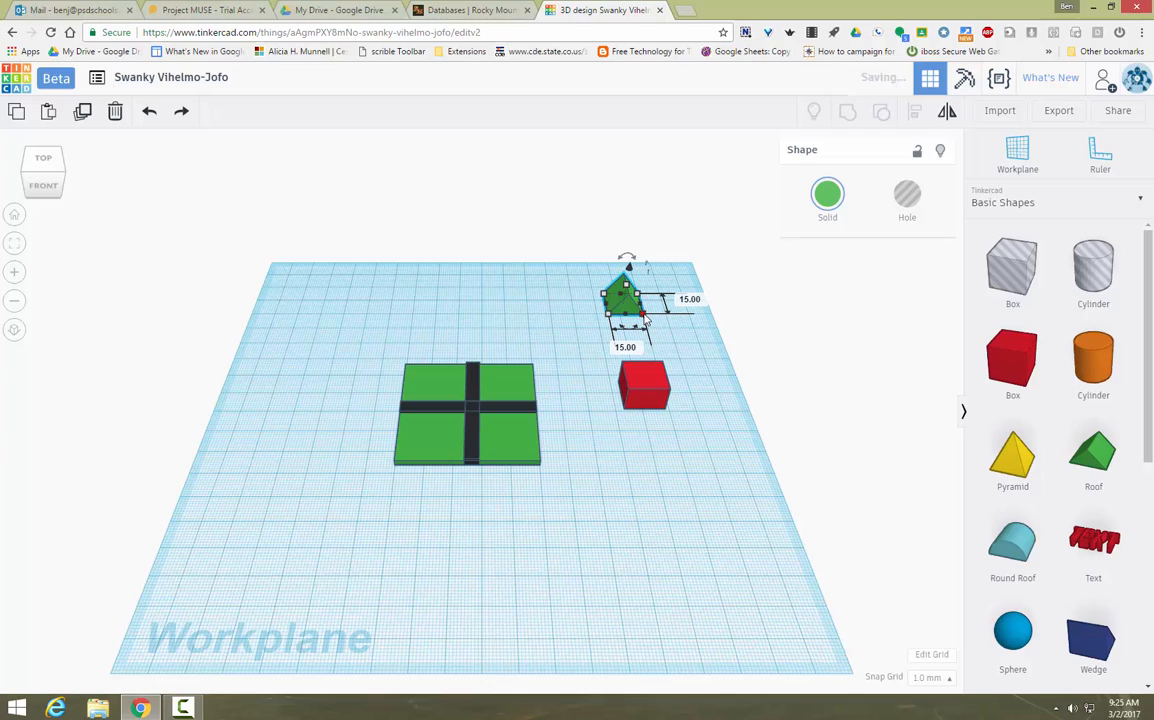
pyautogui.click(690, 412)
pyautogui.moveTo(615, 296); pyautogui.dragTo(639, 308)
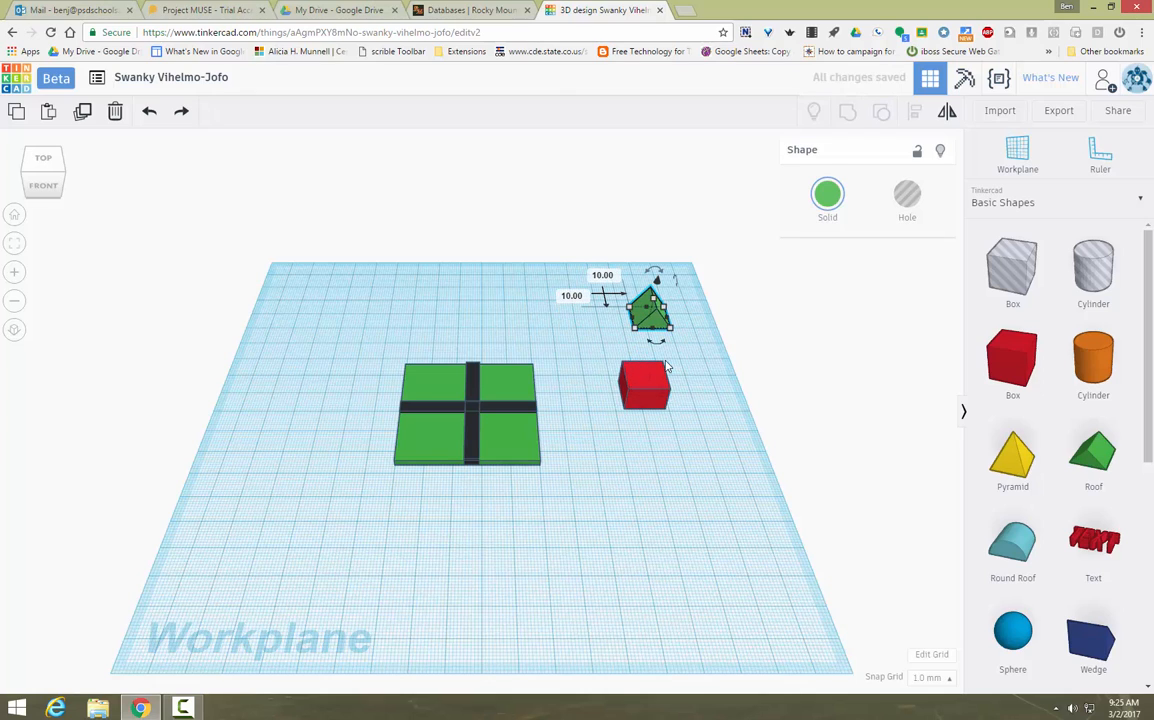
# Step: Lift the green roof off the workplane and set it on top of the red box
pyautogui.click(650, 400)
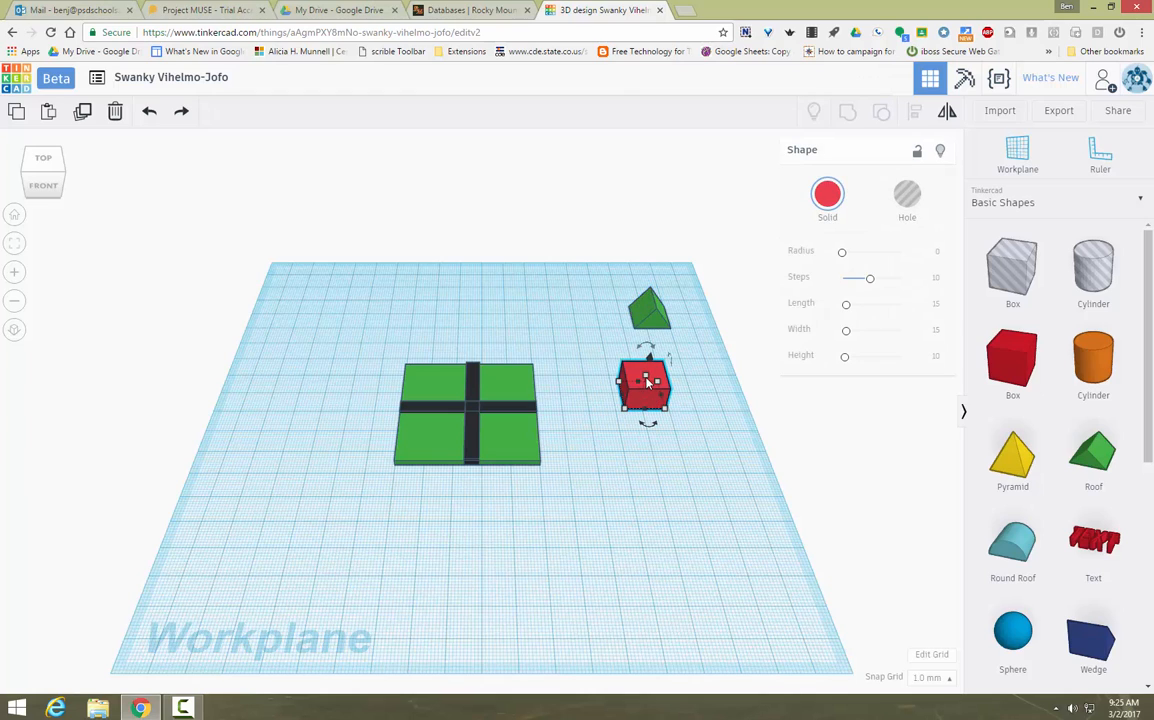
pyautogui.moveTo(646, 380)
pyautogui.click(659, 326)
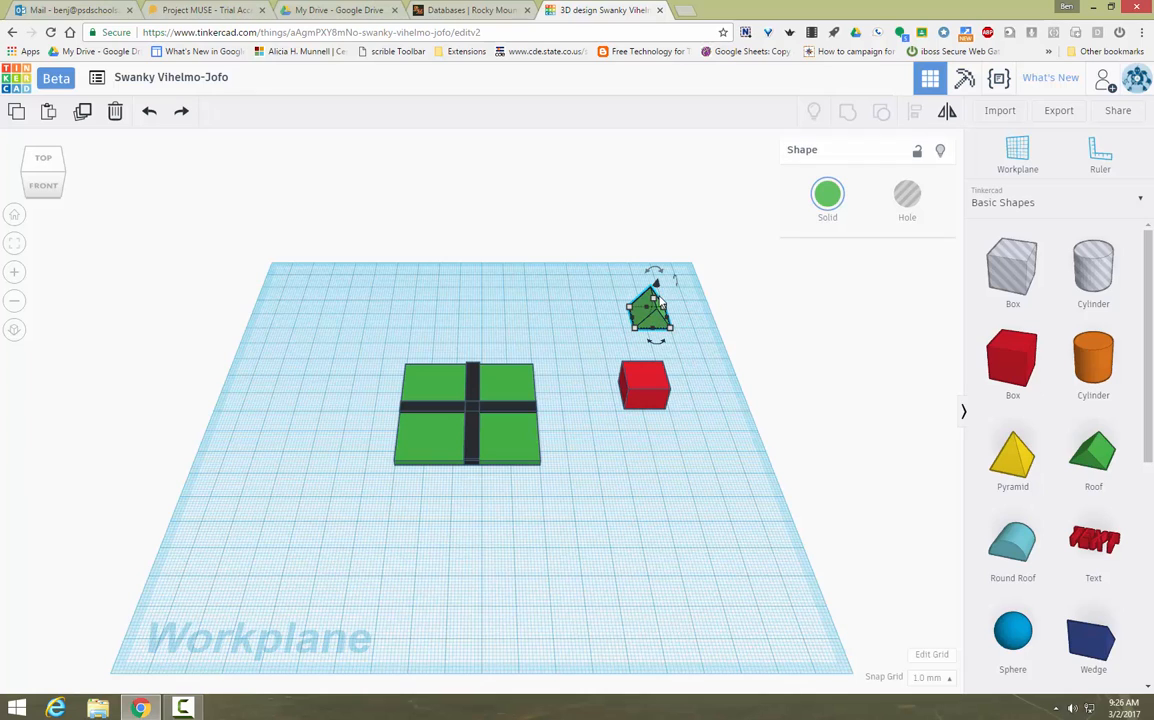
pyautogui.moveTo(657, 285); pyautogui.dragTo(660, 270)
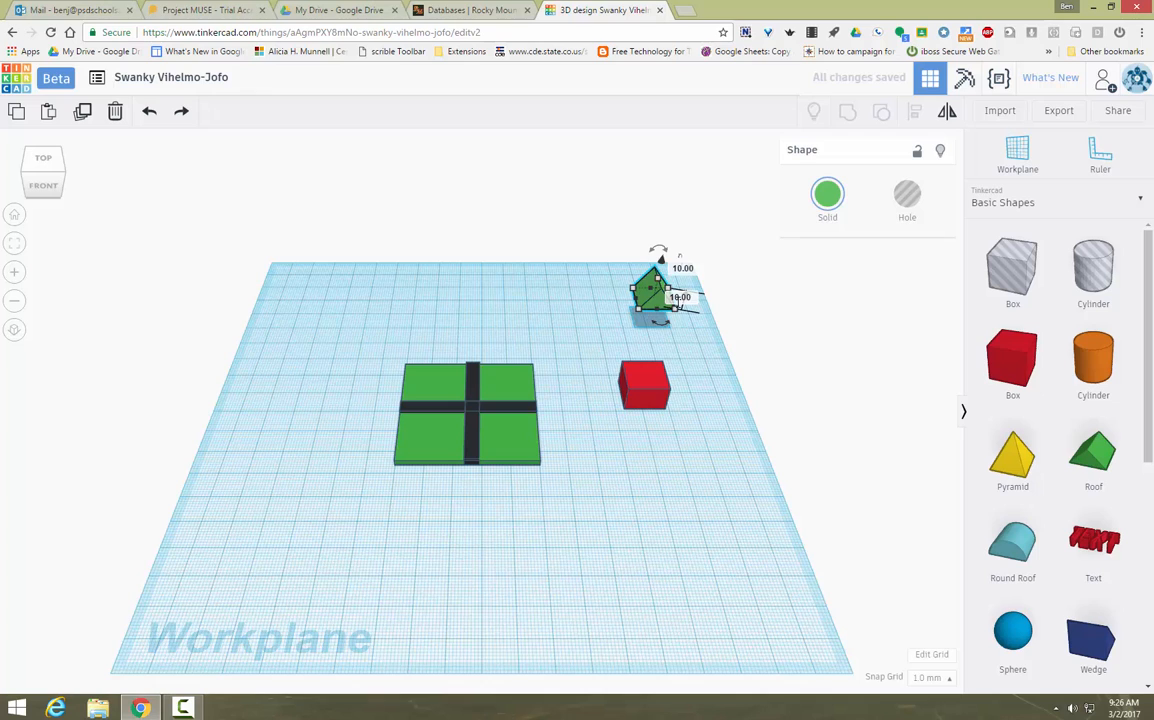
pyautogui.moveTo(658, 321); pyautogui.dragTo(651, 384)
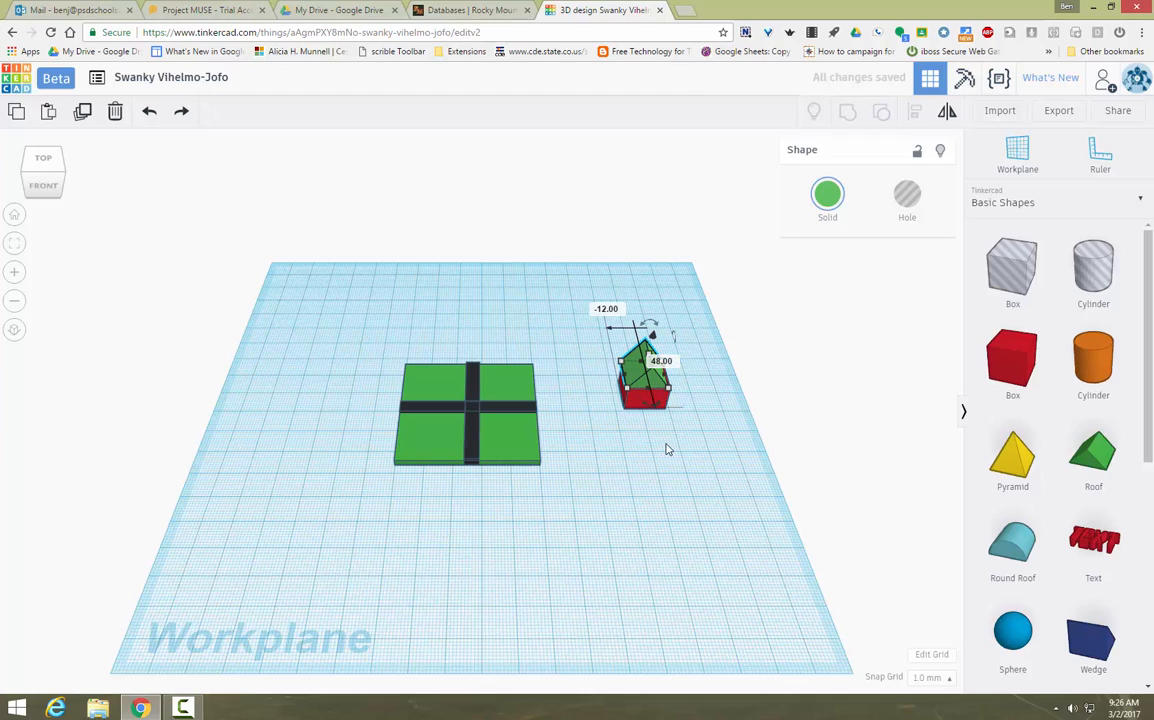
# Step: Nudge the green roof with the arrow keys until it sits squarely on the red box
pyautogui.click(666, 447)
pyautogui.click(636, 394)
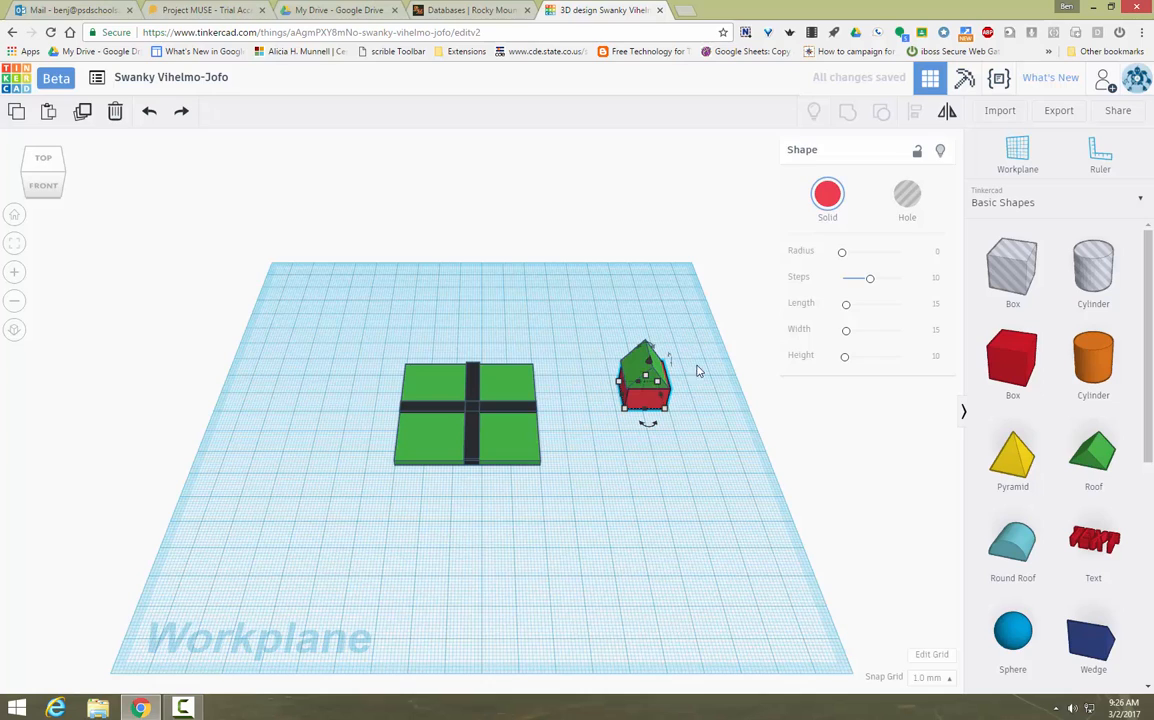
pyautogui.click(695, 368)
pyautogui.click(655, 384)
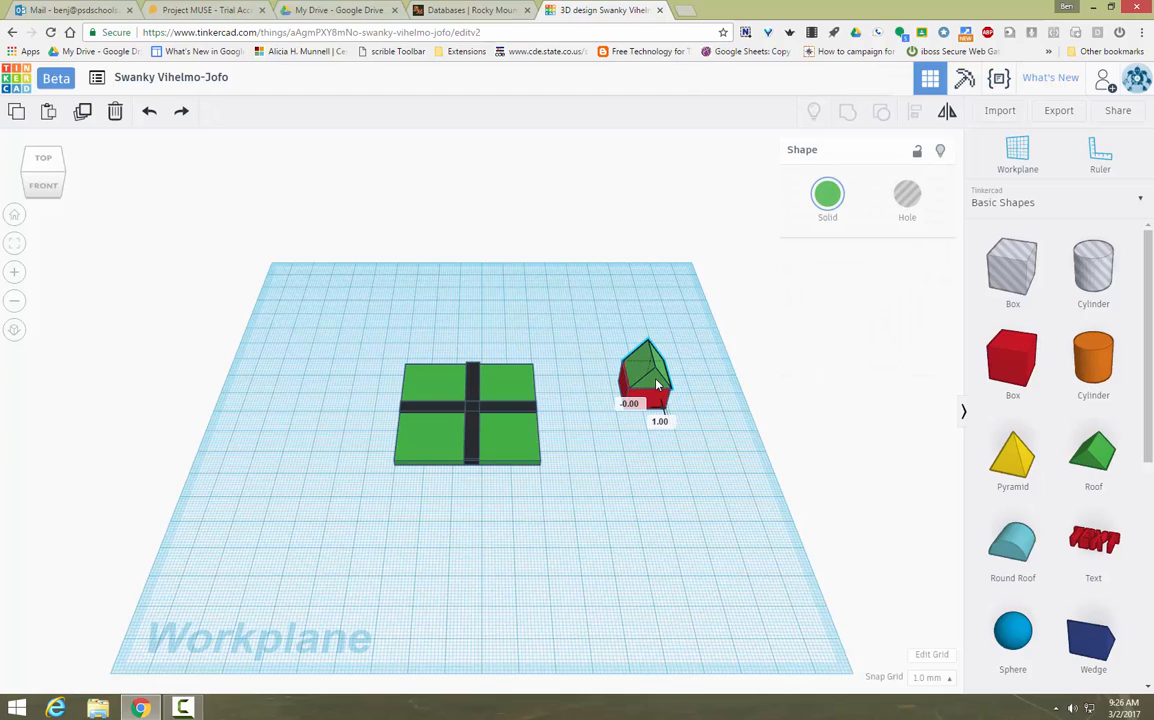
pyautogui.moveTo(658, 384); pyautogui.dragTo(659, 384)
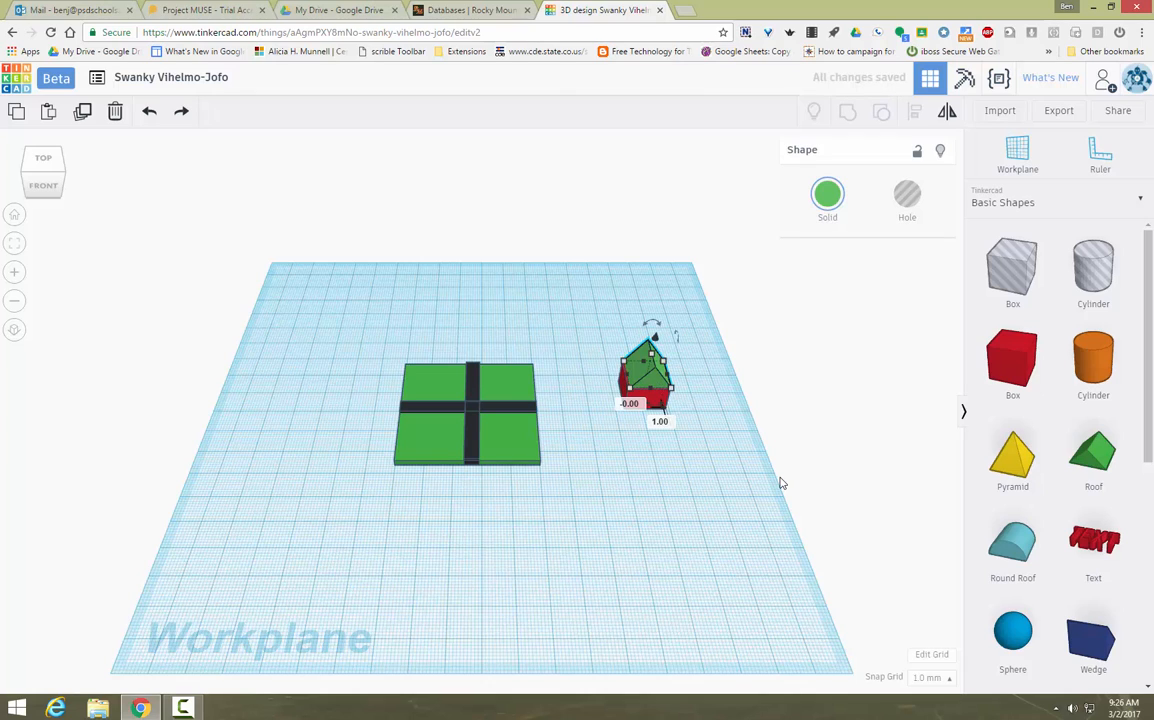
pyautogui.press('Left')
pyautogui.press('Right')
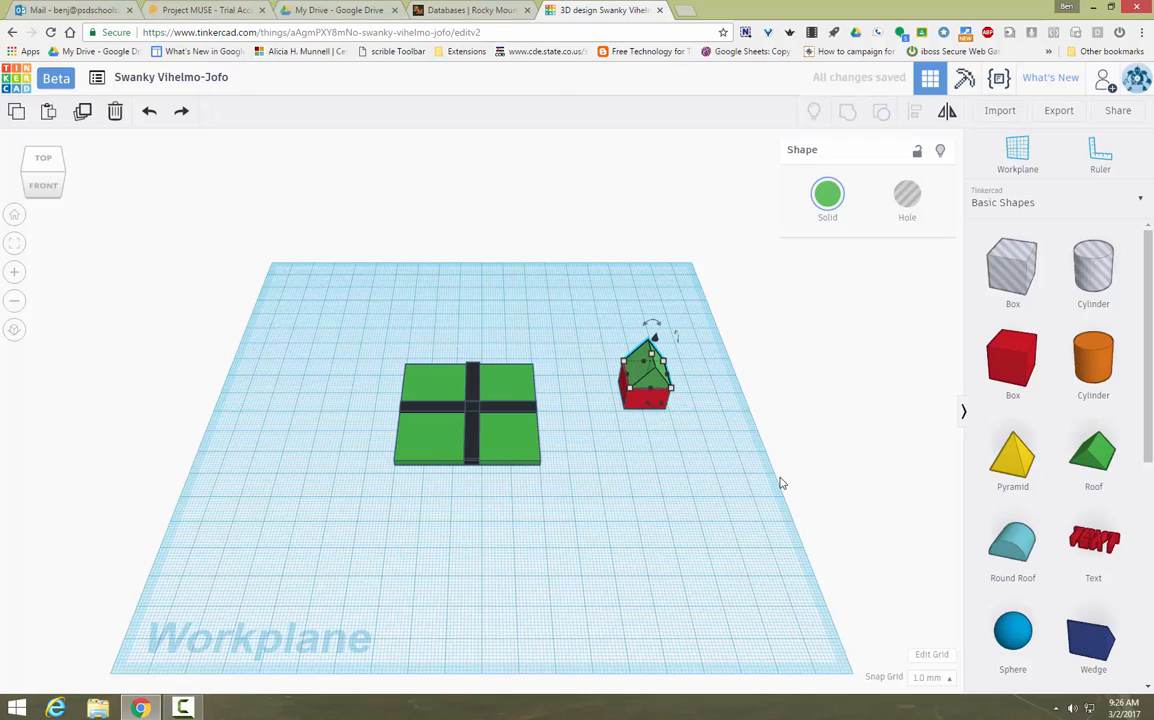
pyautogui.click(690, 560)
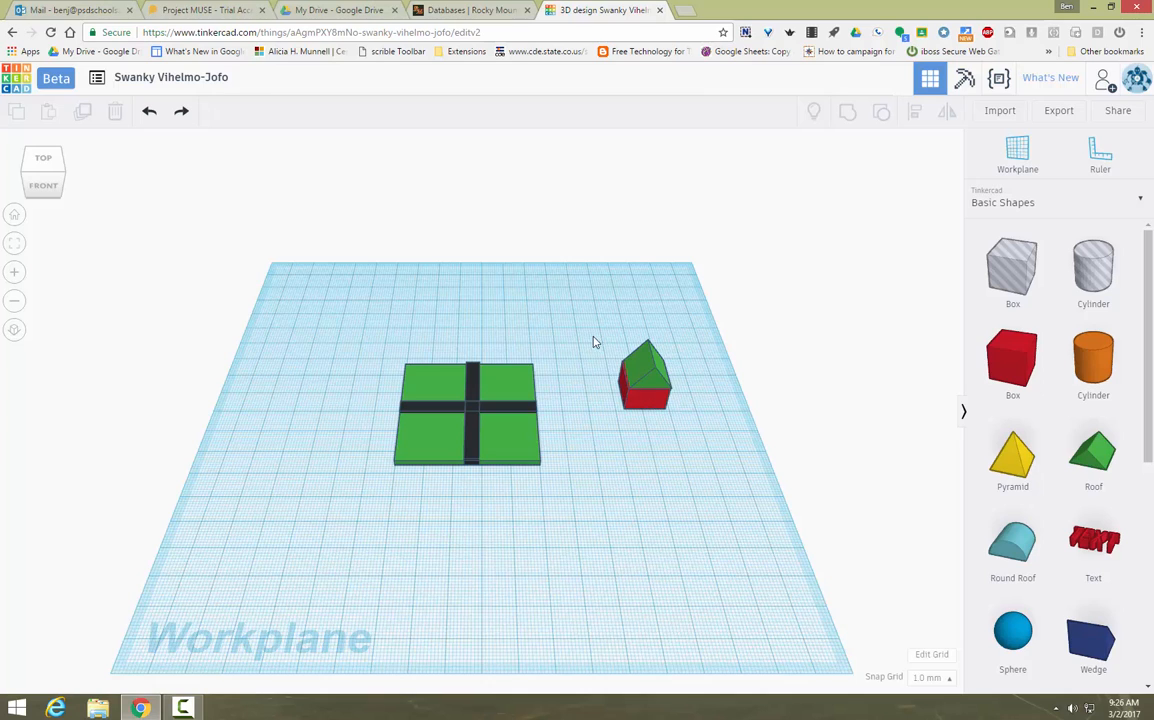
# Step: Group the roof and box into one house and move it onto the plate's upper-right quadrant
pyautogui.moveTo(595, 332); pyautogui.dragTo(685, 443)
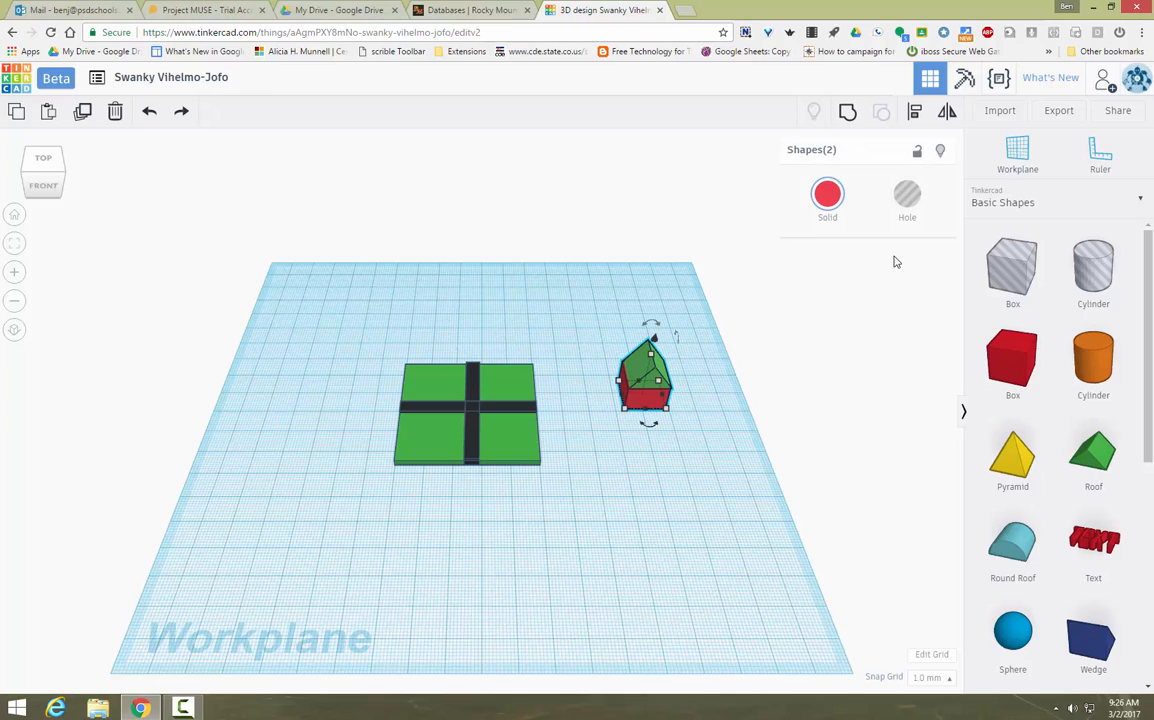
pyautogui.click(848, 113)
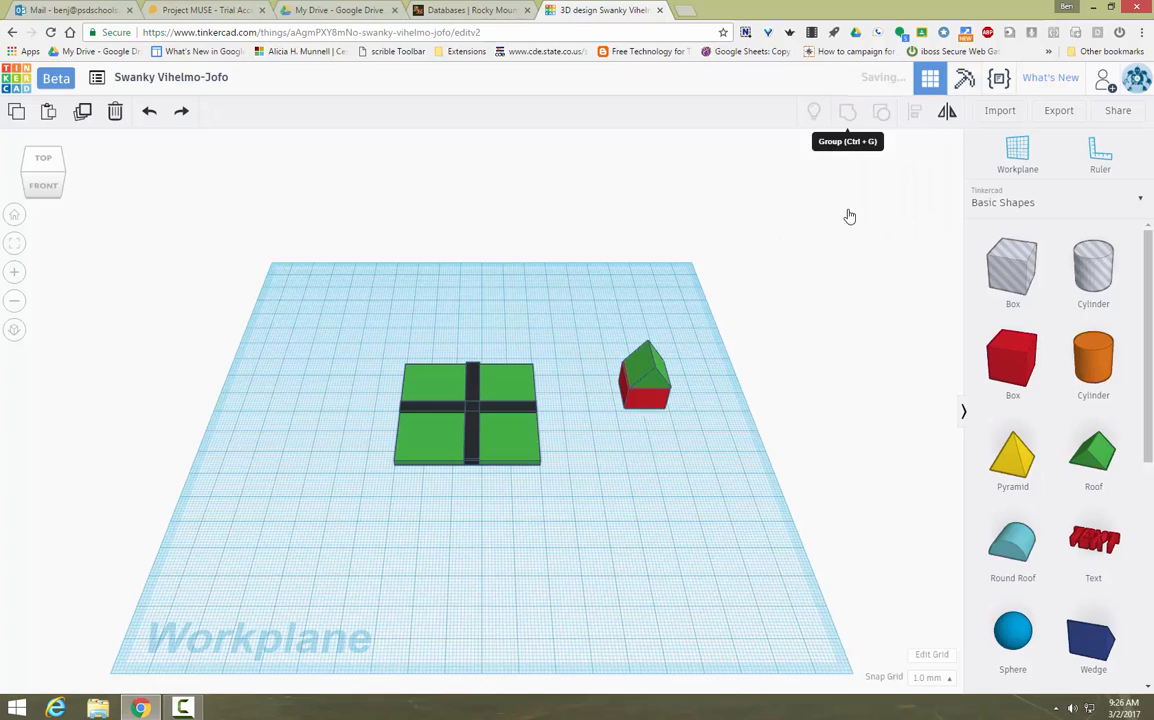
pyautogui.click(659, 492)
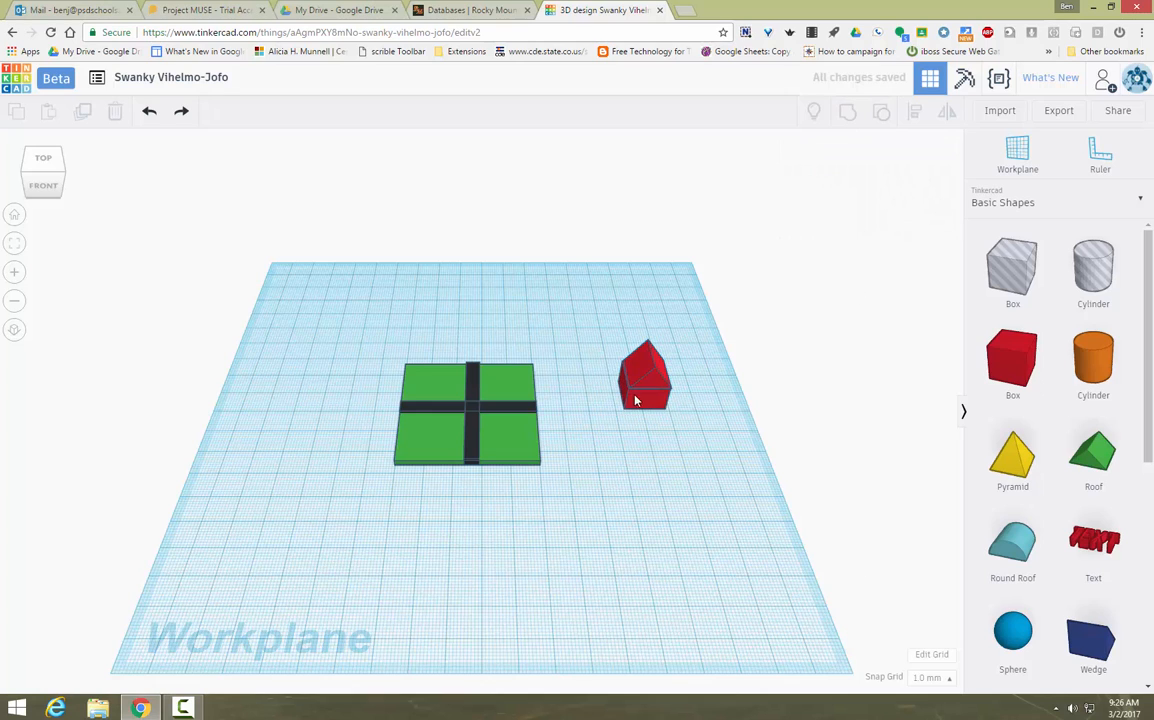
pyautogui.moveTo(643, 398); pyautogui.dragTo(503, 389)
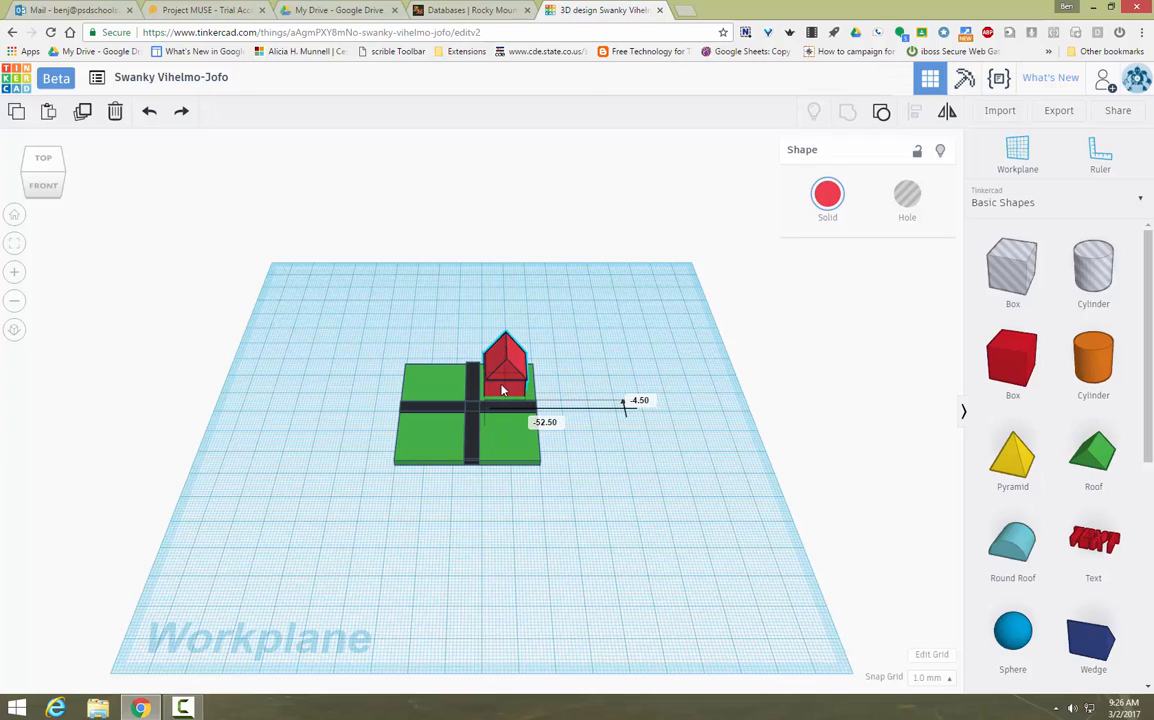
pyautogui.click(689, 550)
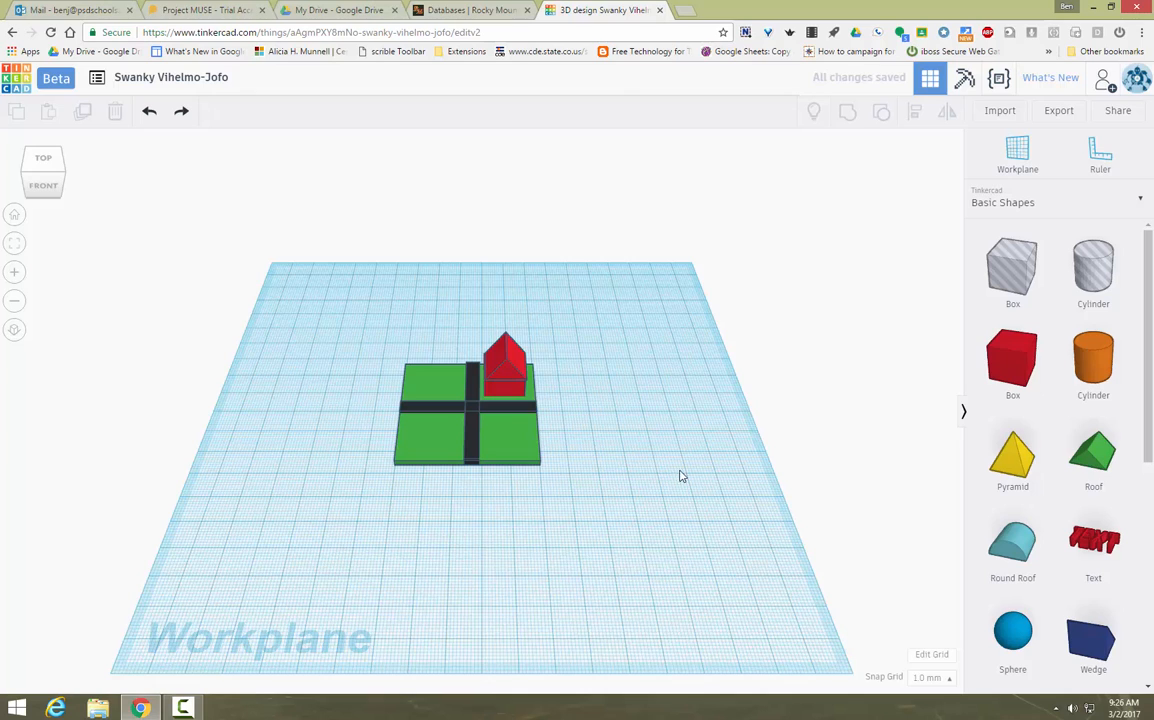
# Step: Add a red box beside the plate with height 10 and length 10
pyautogui.moveTo(1002, 379); pyautogui.dragTo(624, 506)
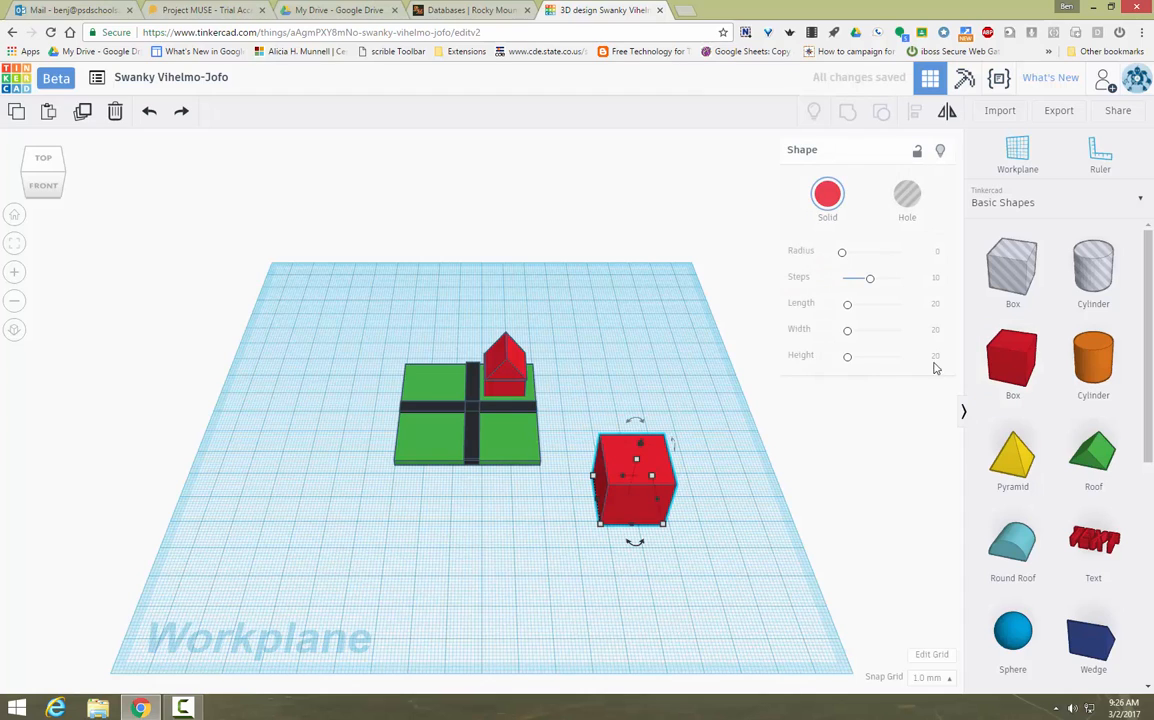
pyautogui.click(937, 332)
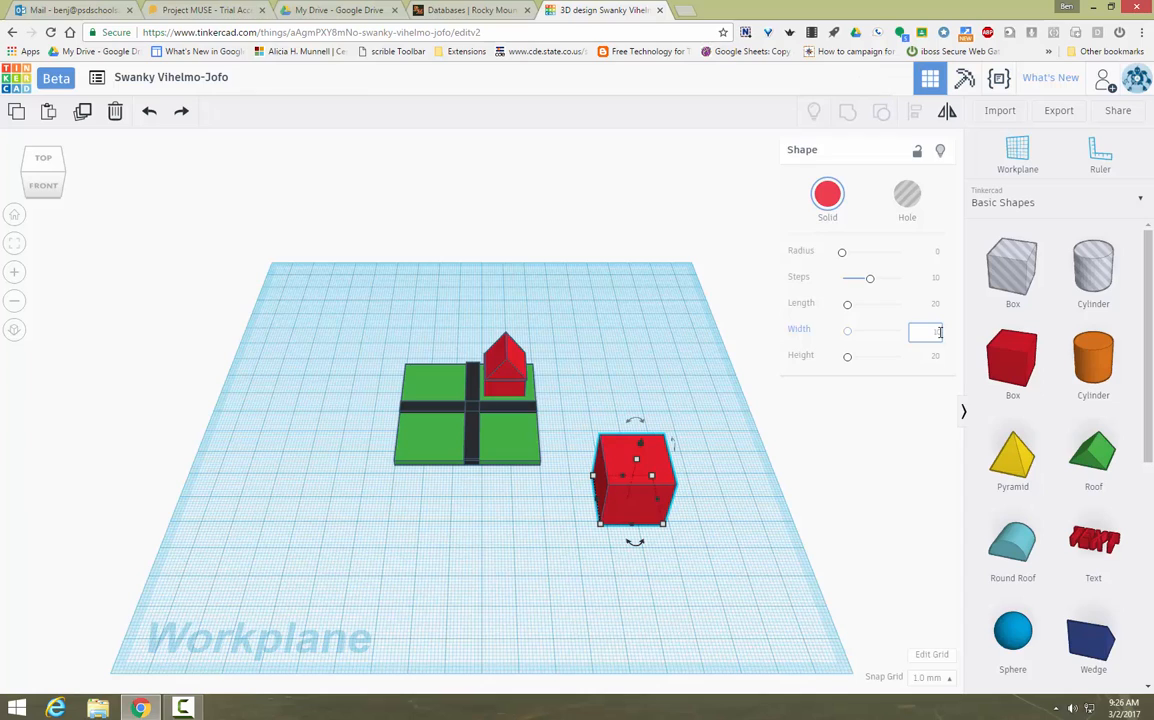
pyautogui.click(937, 357)
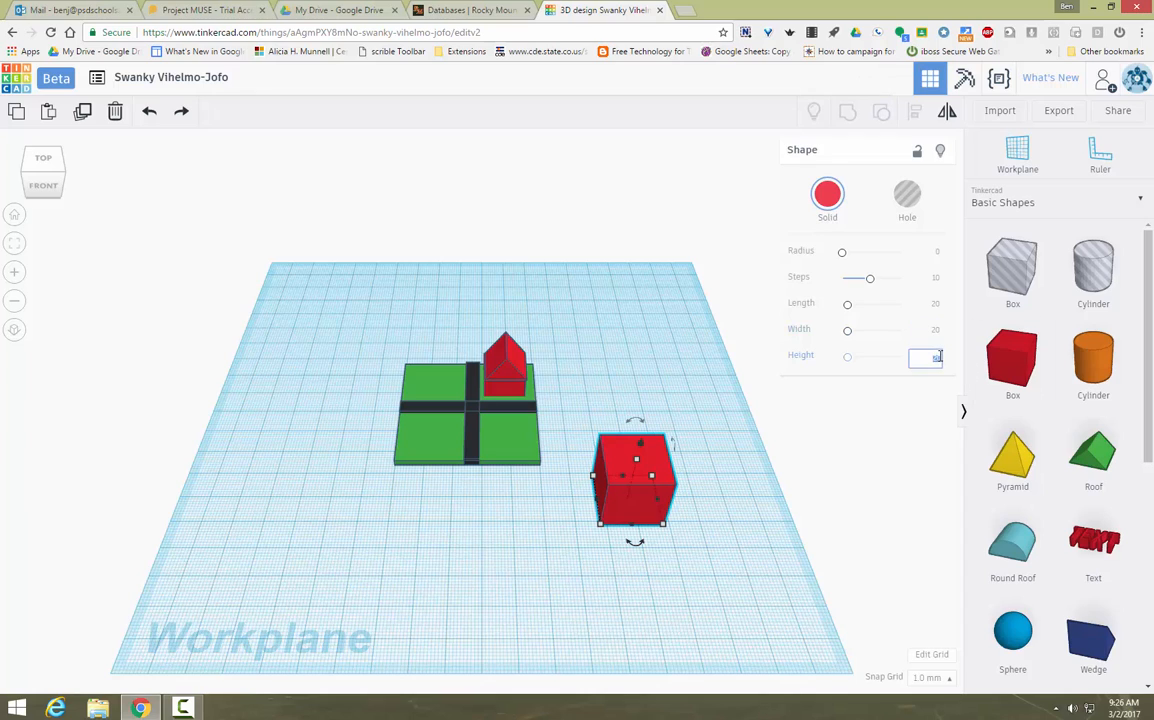
pyautogui.write('10')
pyautogui.press('Return')
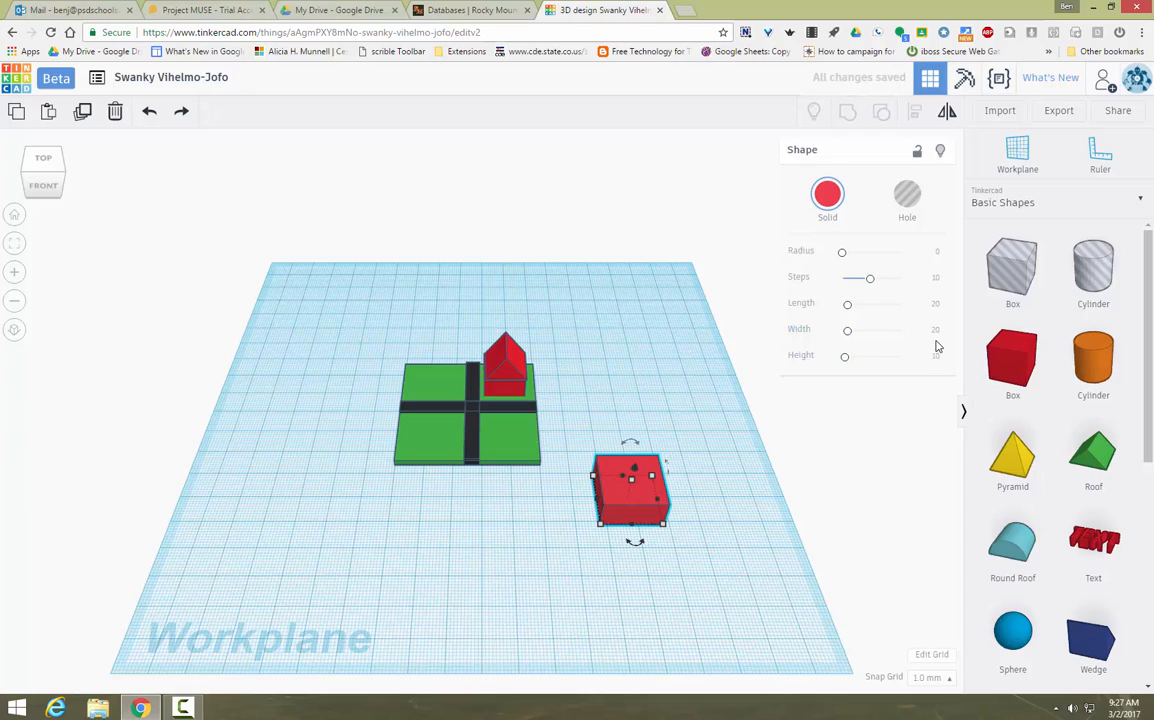
pyautogui.click(937, 305)
pyautogui.write('10')
pyautogui.press('Return')
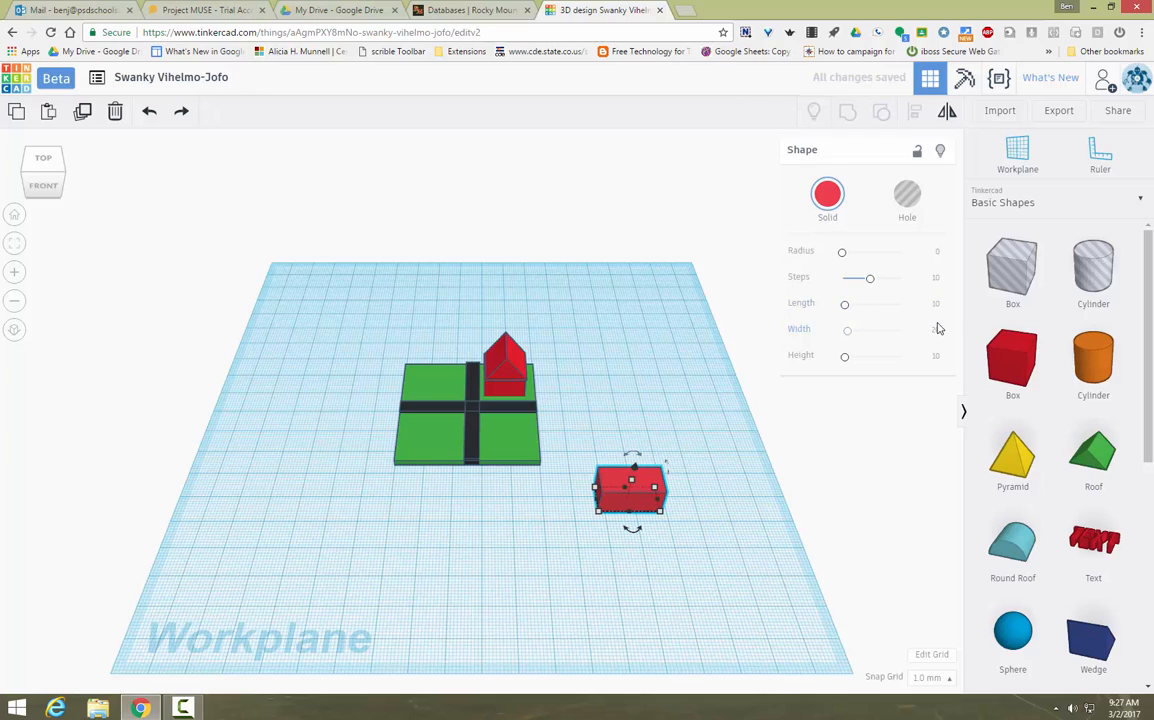
# Step: Set the box's width and stretch it taller with the top handle
pyautogui.click(937, 330)
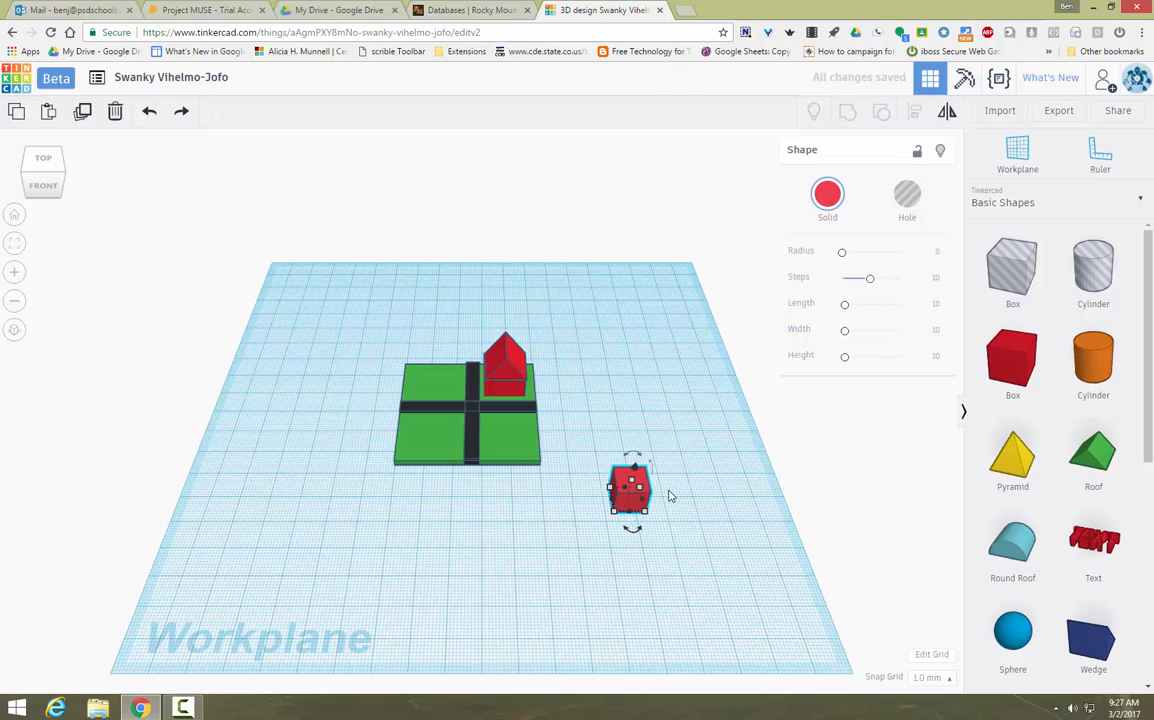
pyautogui.scroll(-2, 1040, 420)
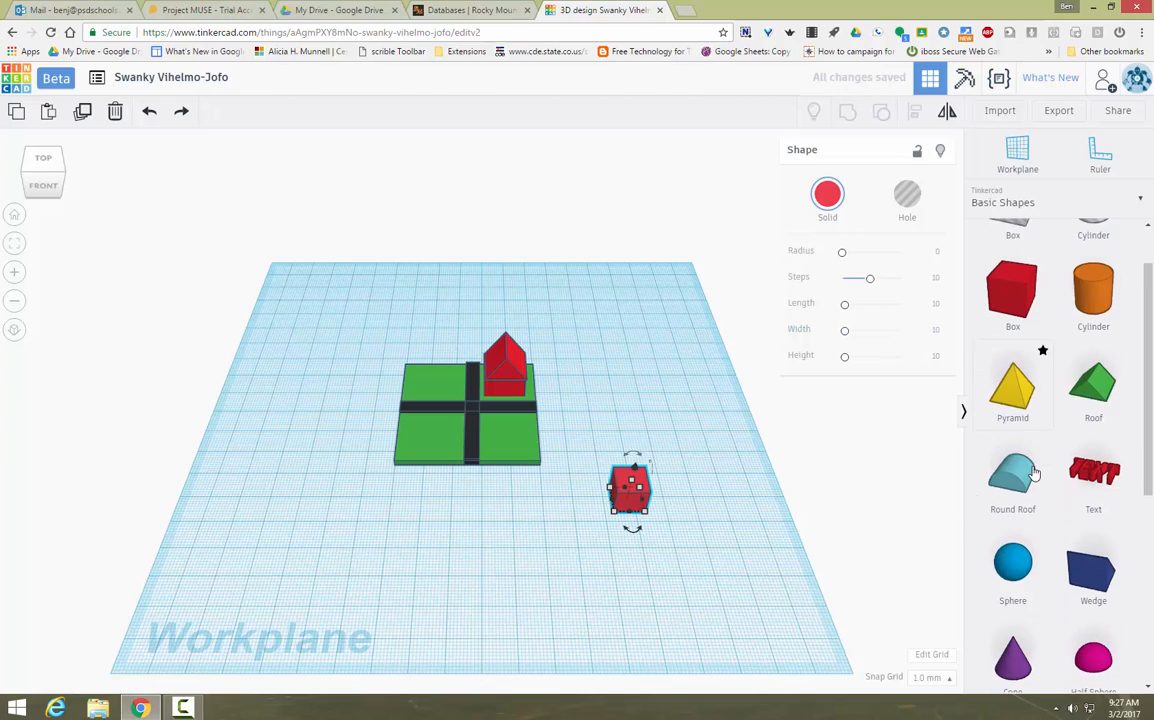
pyautogui.scroll(-1, 1038, 440)
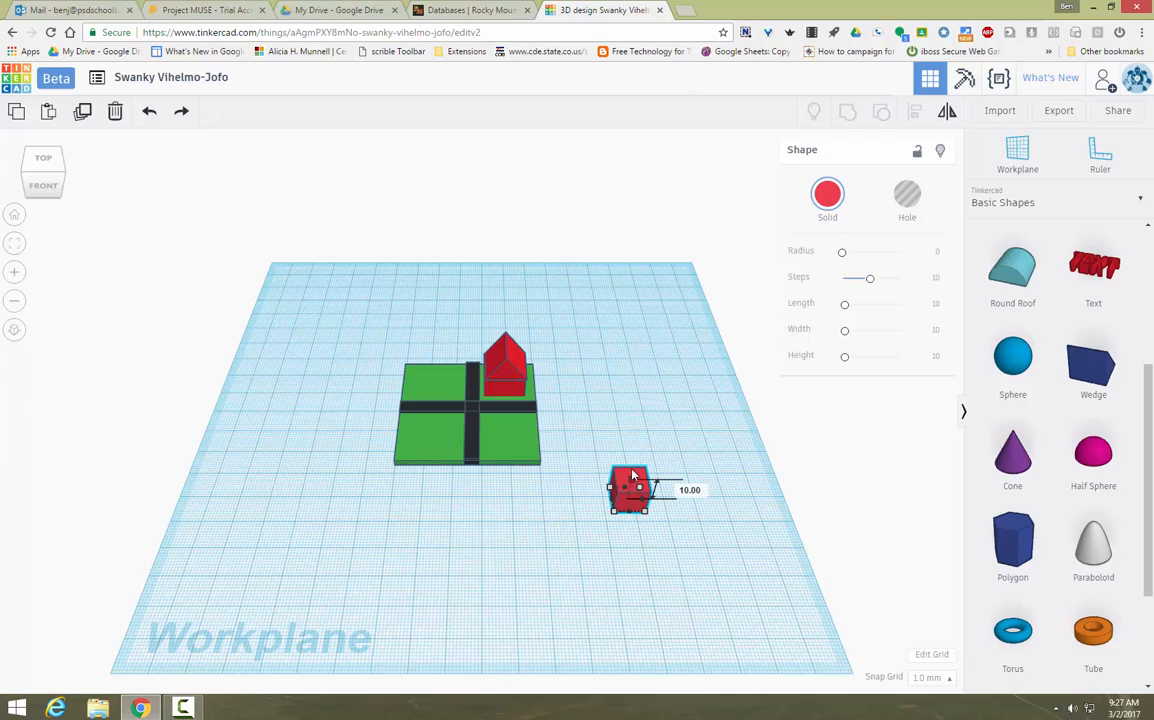
pyautogui.moveTo(632, 474); pyautogui.dragTo(632, 445)
# Step: Add a paraboloid to the workplane and set the red box's height to 20
pyautogui.click(690, 541)
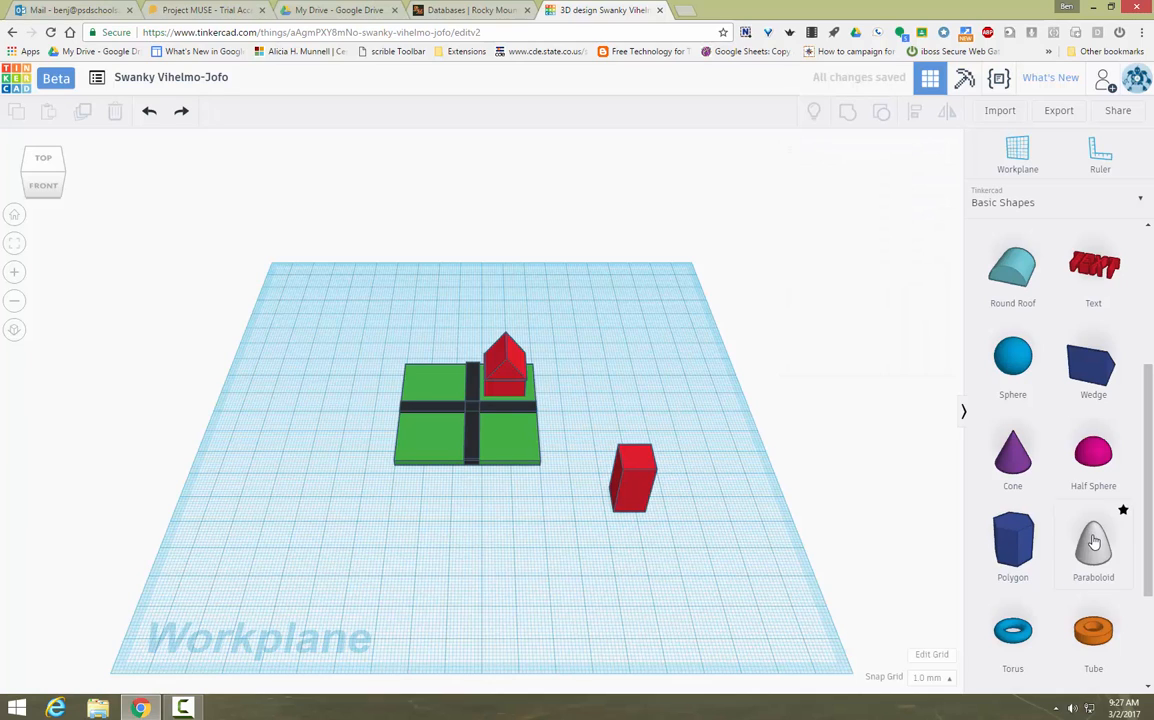
pyautogui.moveTo(1093, 541); pyautogui.dragTo(657, 382)
pyautogui.click(637, 462)
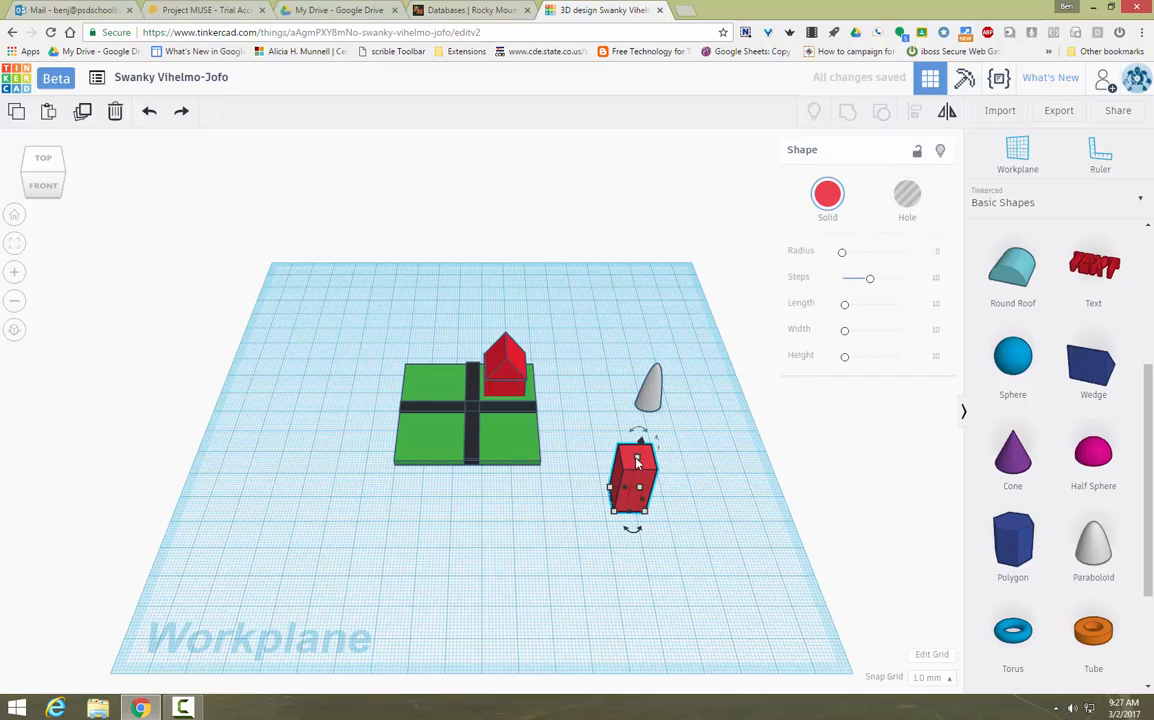
pyautogui.moveTo(638, 461); pyautogui.dragTo(638, 463)
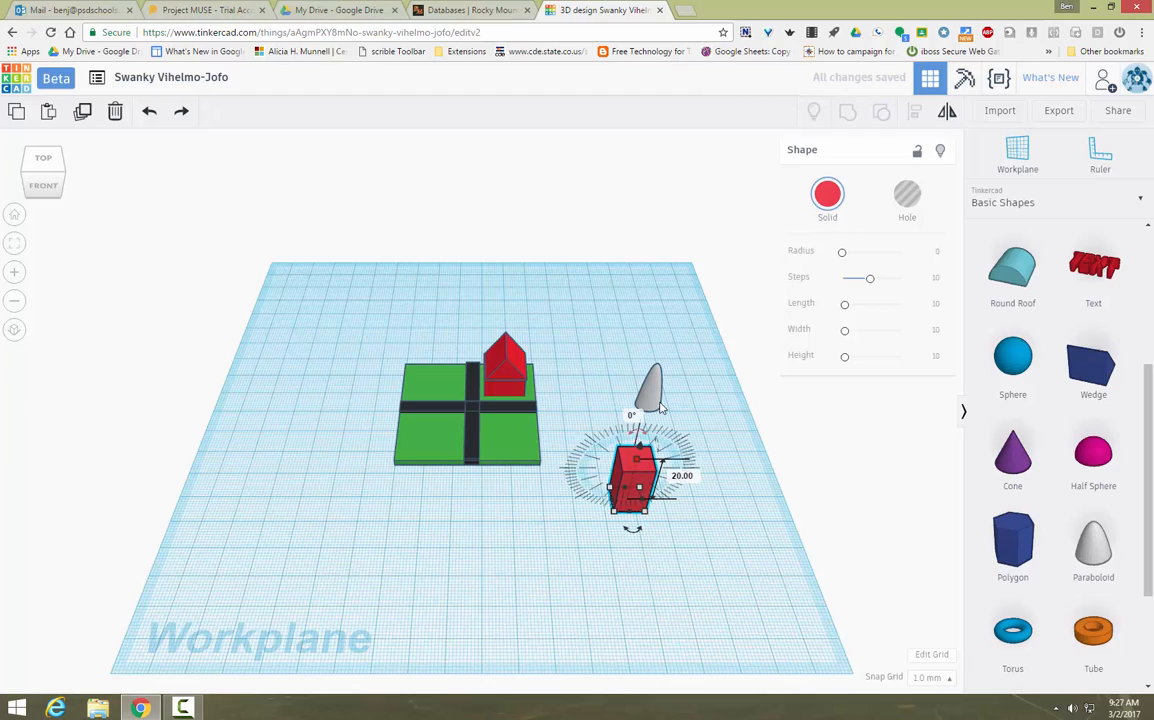
# Step: Raise the paraboloid and place it on top of the red box
pyautogui.click(651, 398)
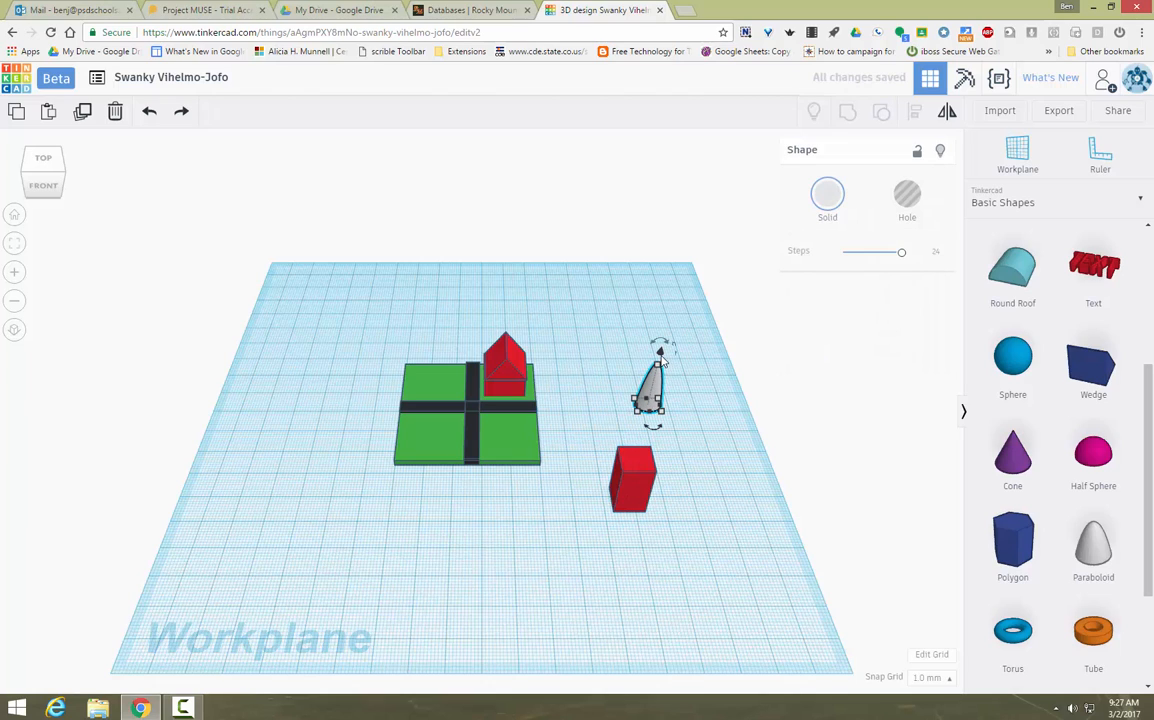
pyautogui.moveTo(660, 358); pyautogui.dragTo(676, 309)
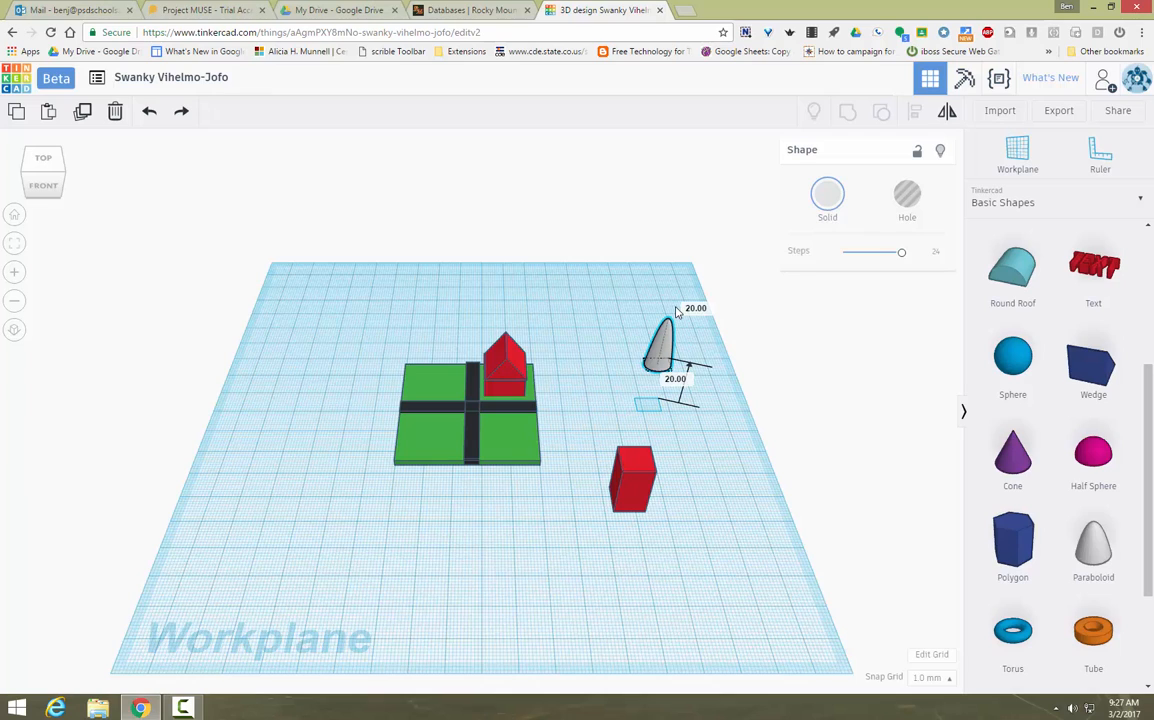
pyautogui.moveTo(676, 311); pyautogui.dragTo(649, 450)
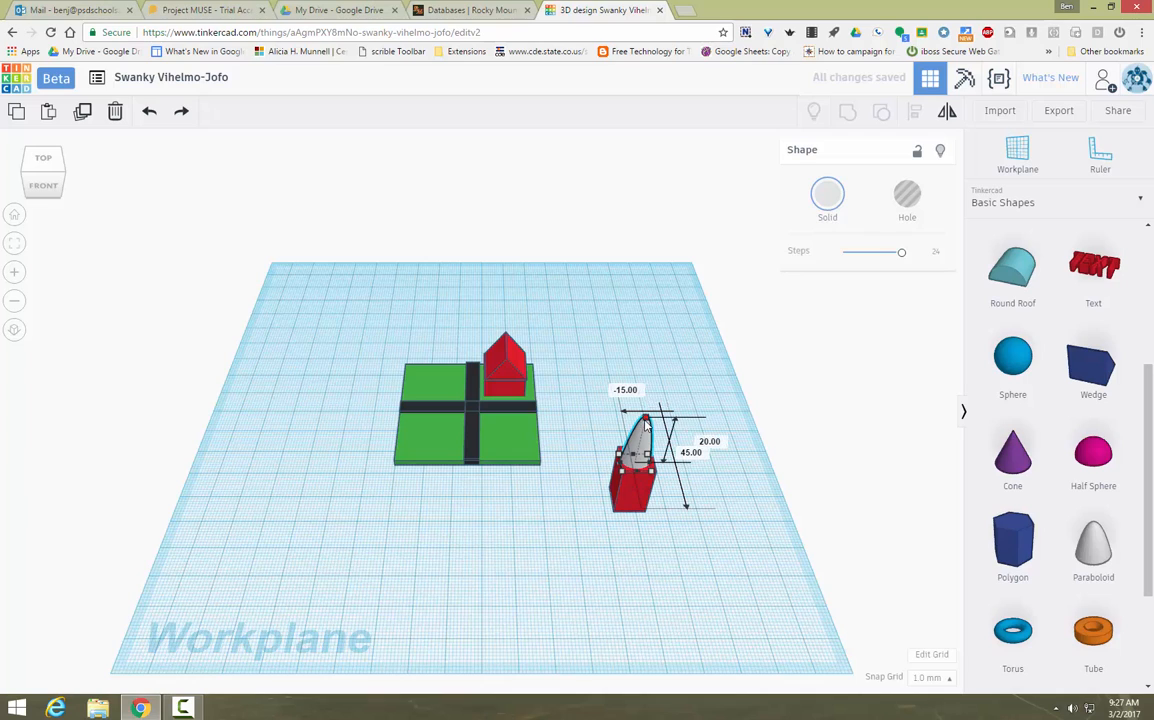
pyautogui.moveTo(646, 417); pyautogui.dragTo(645, 427)
# Step: Group the red box and paraboloid, color the group grey, and move it onto the green base
pyautogui.click(606, 434)
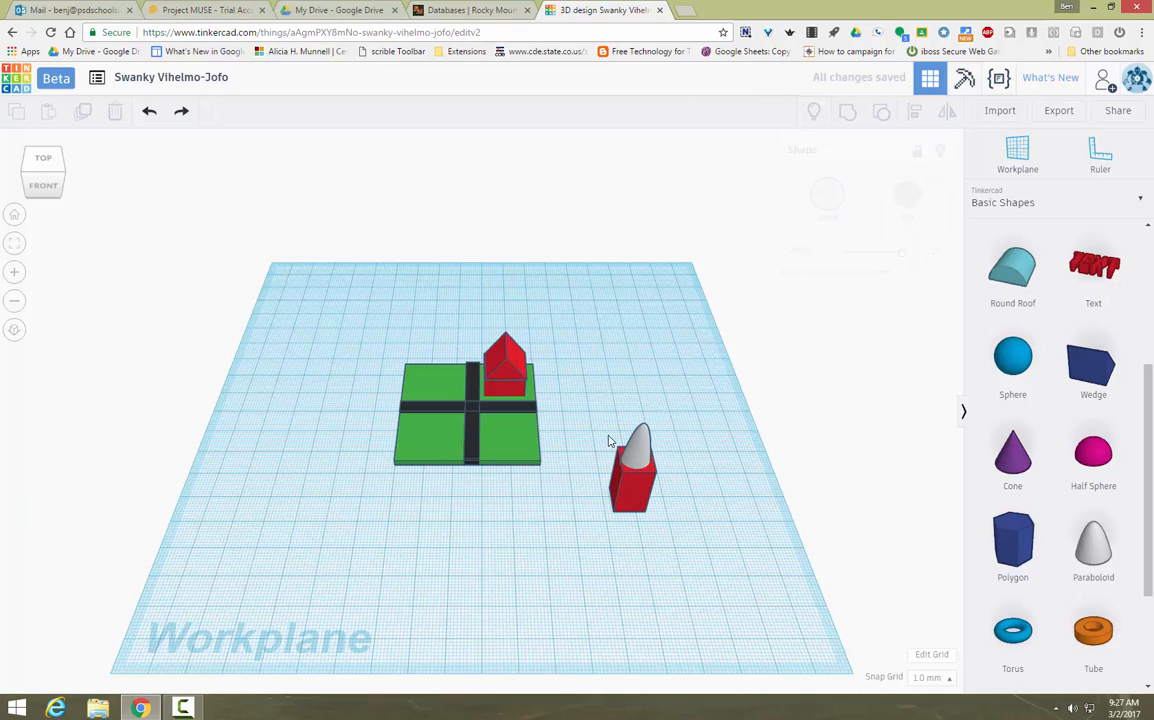
pyautogui.moveTo(594, 381); pyautogui.dragTo(752, 581)
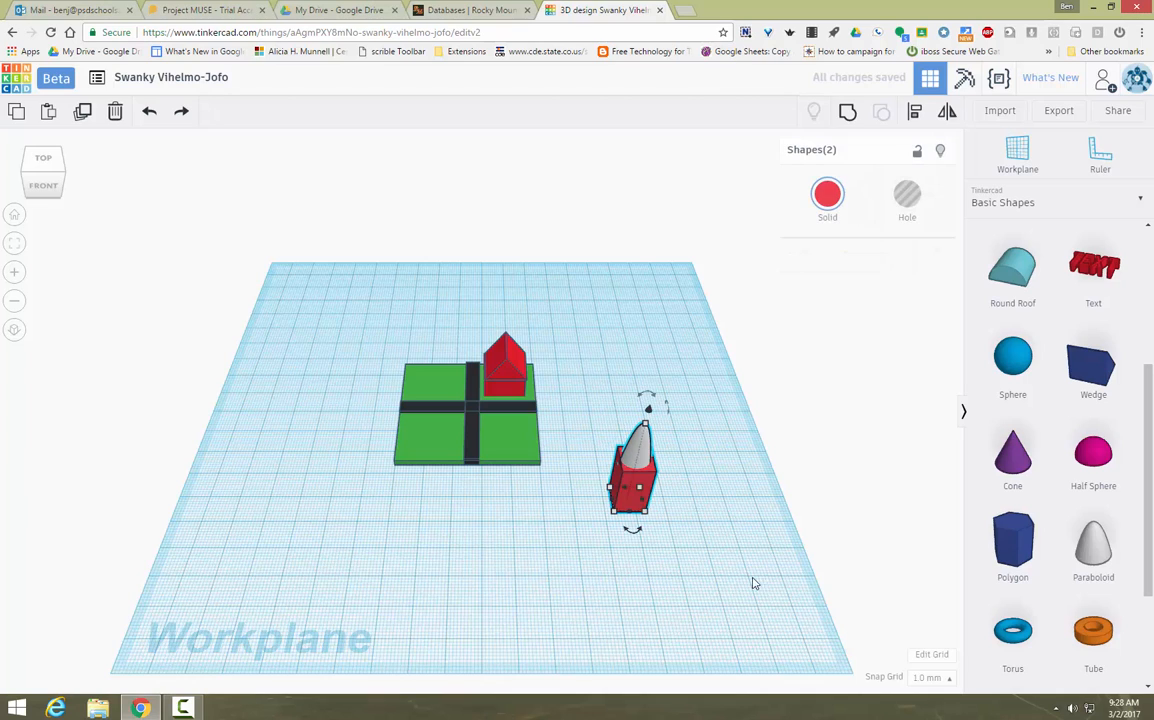
pyautogui.click(848, 114)
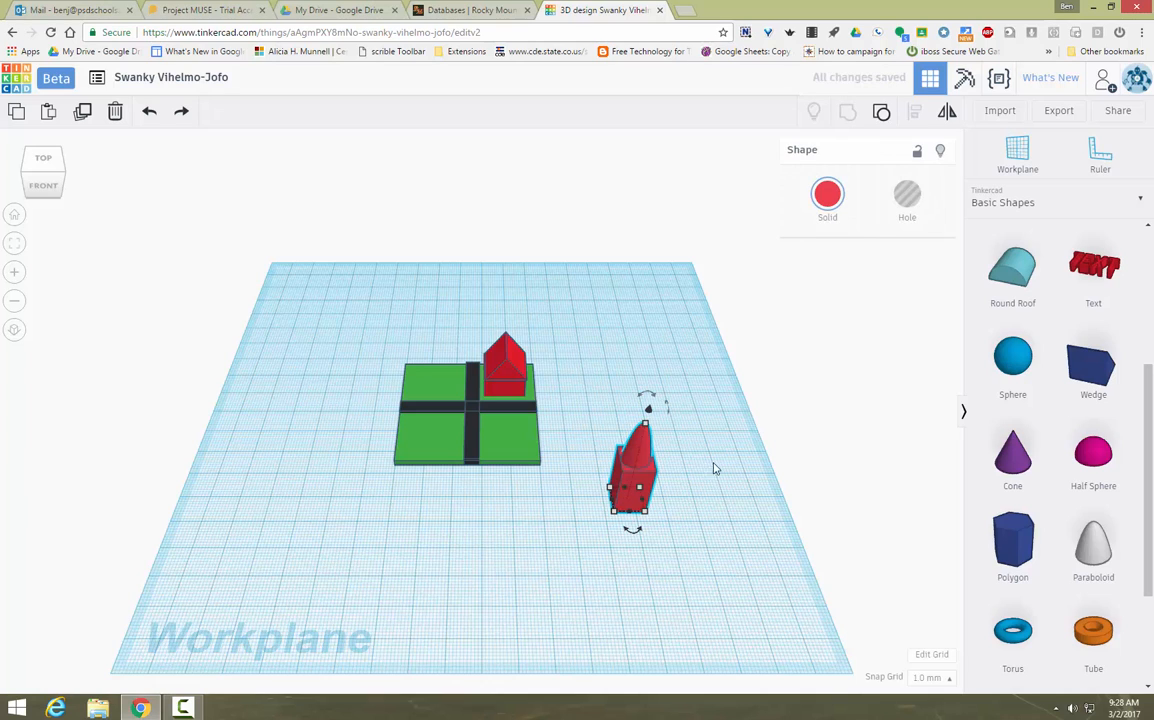
pyautogui.click(826, 197)
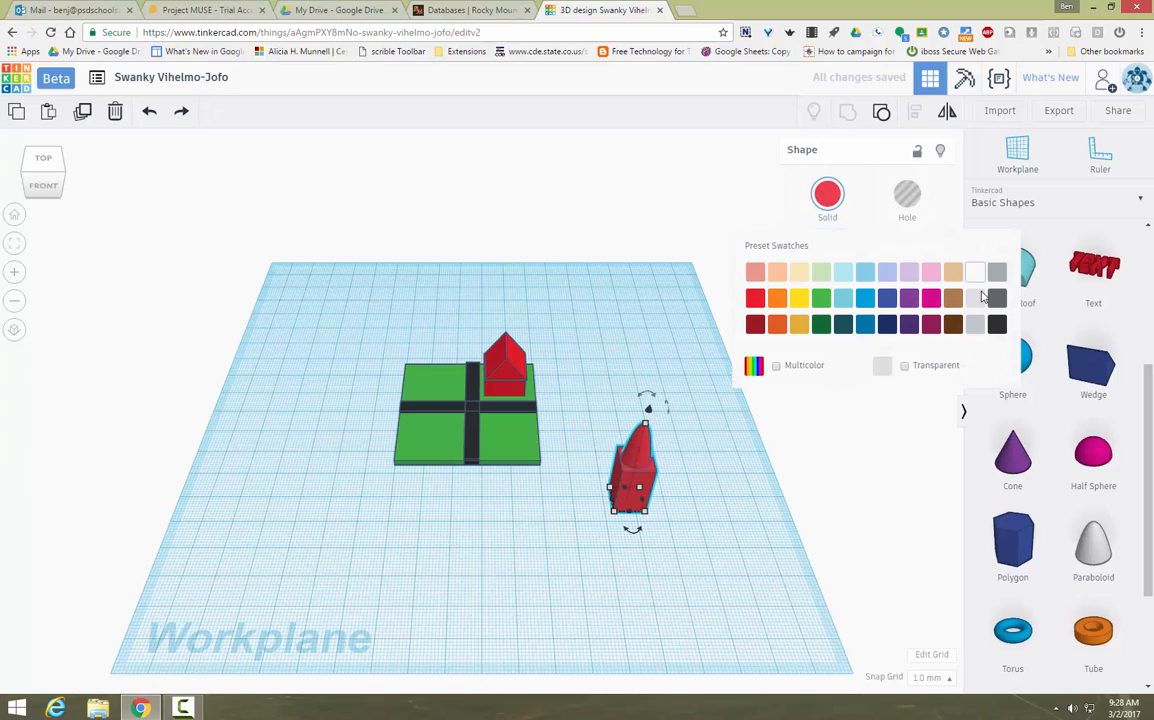
pyautogui.click(884, 296)
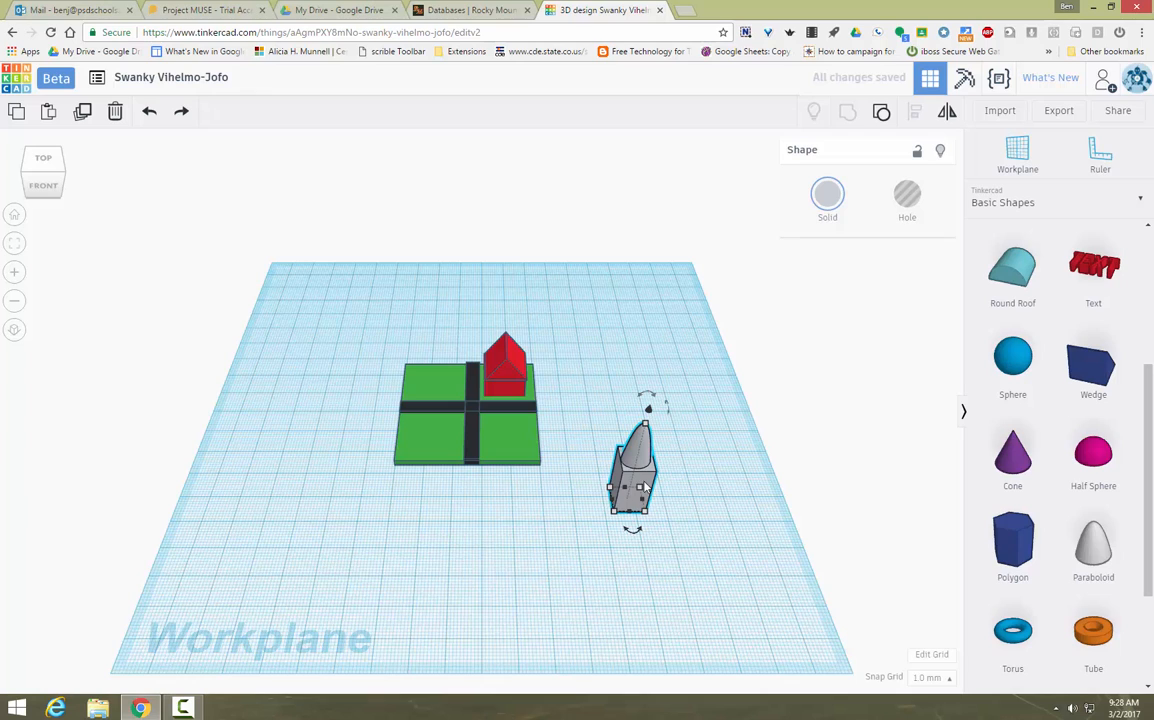
pyautogui.moveTo(612, 461); pyautogui.dragTo(438, 373)
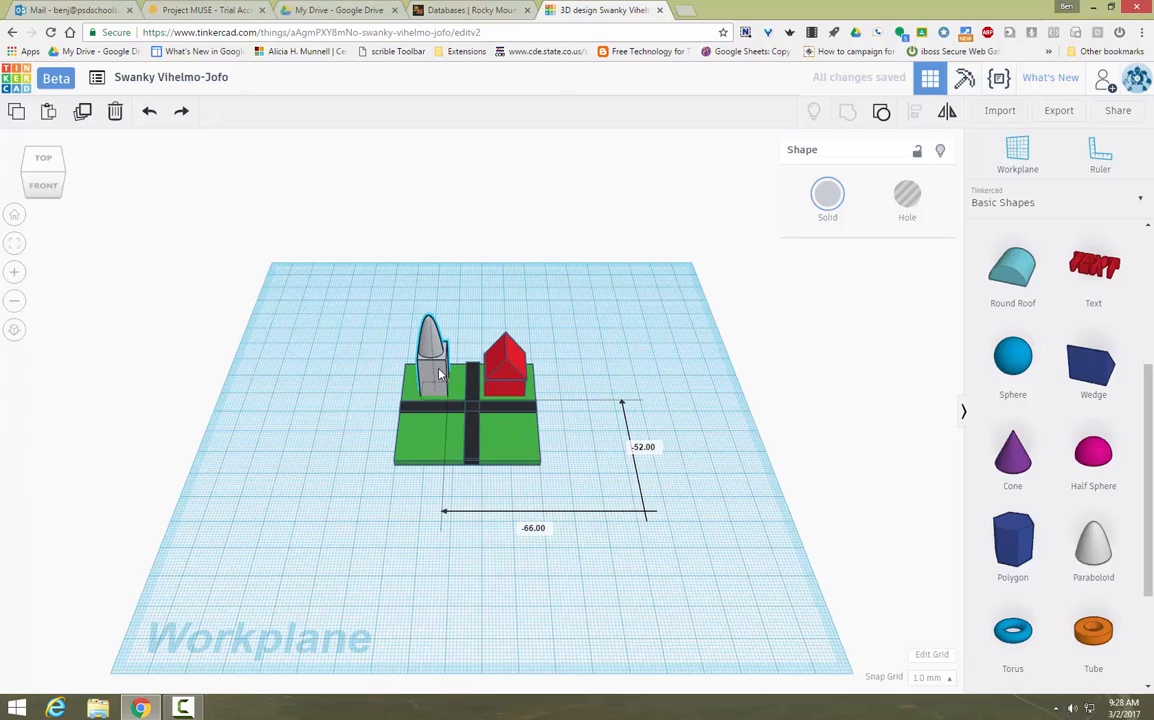
pyautogui.click(756, 543)
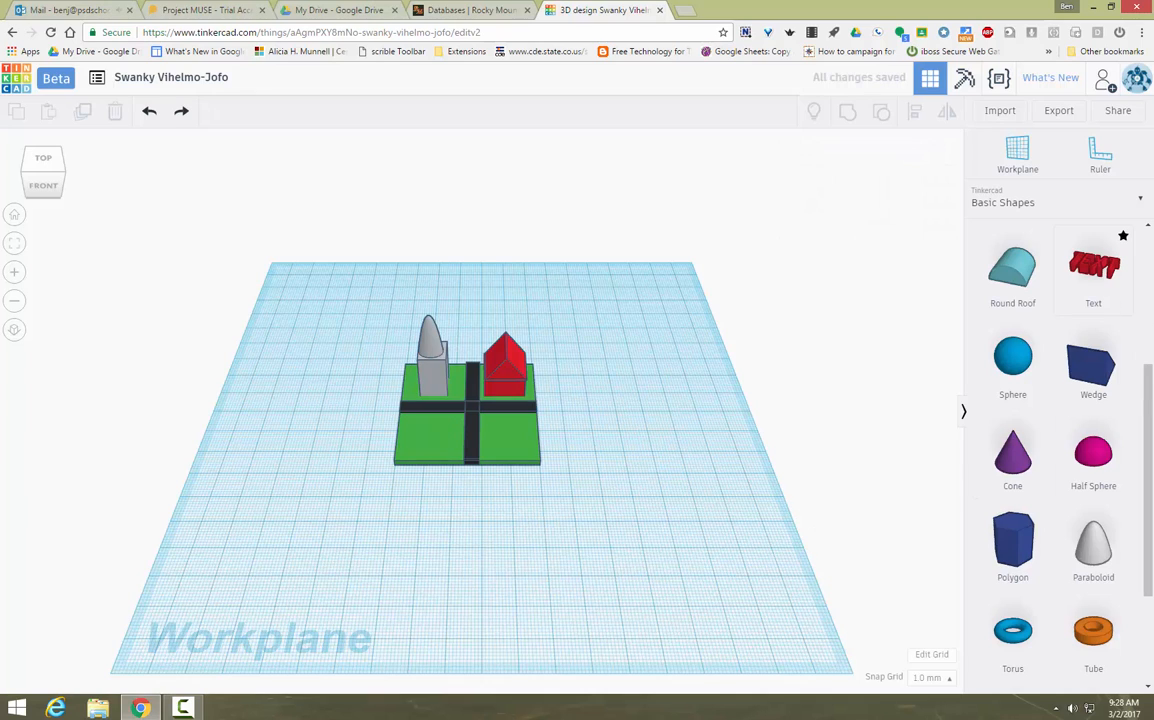
# Step: Add a red box and a round roof from Basic Shapes to the workplane
pyautogui.scroll(-2, 1136, 461)
pyautogui.moveTo(1147, 460); pyautogui.dragTo(1148, 290)
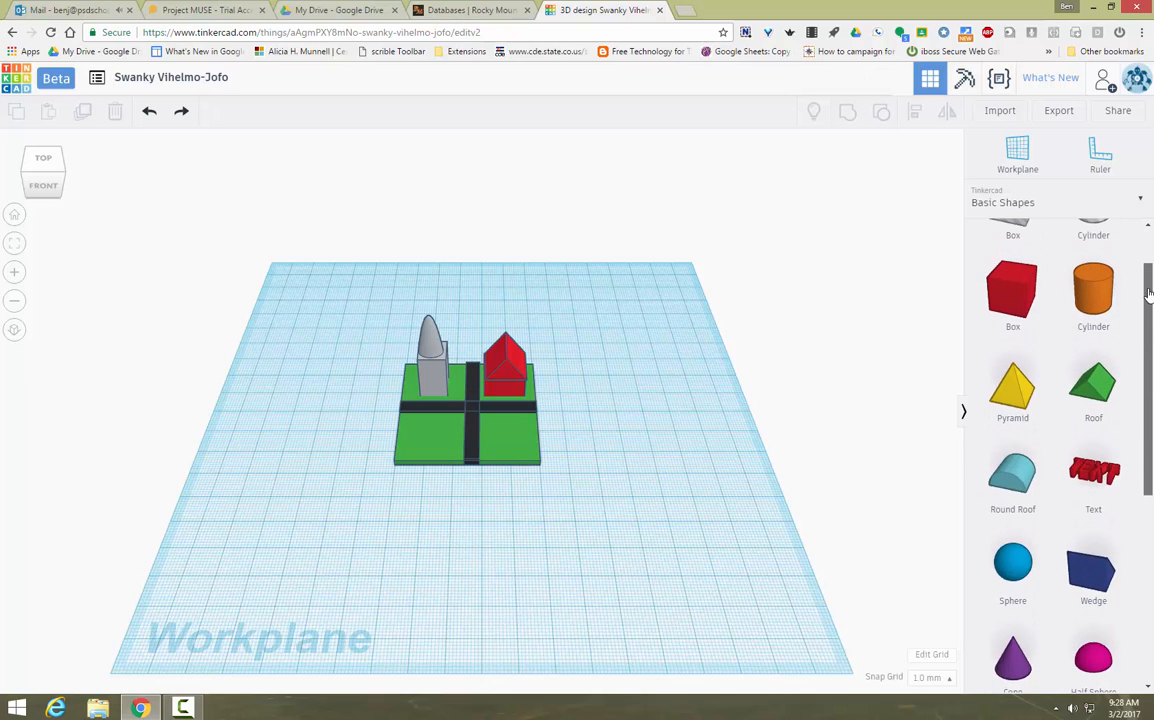
pyautogui.click(1005, 305)
pyautogui.click(672, 497)
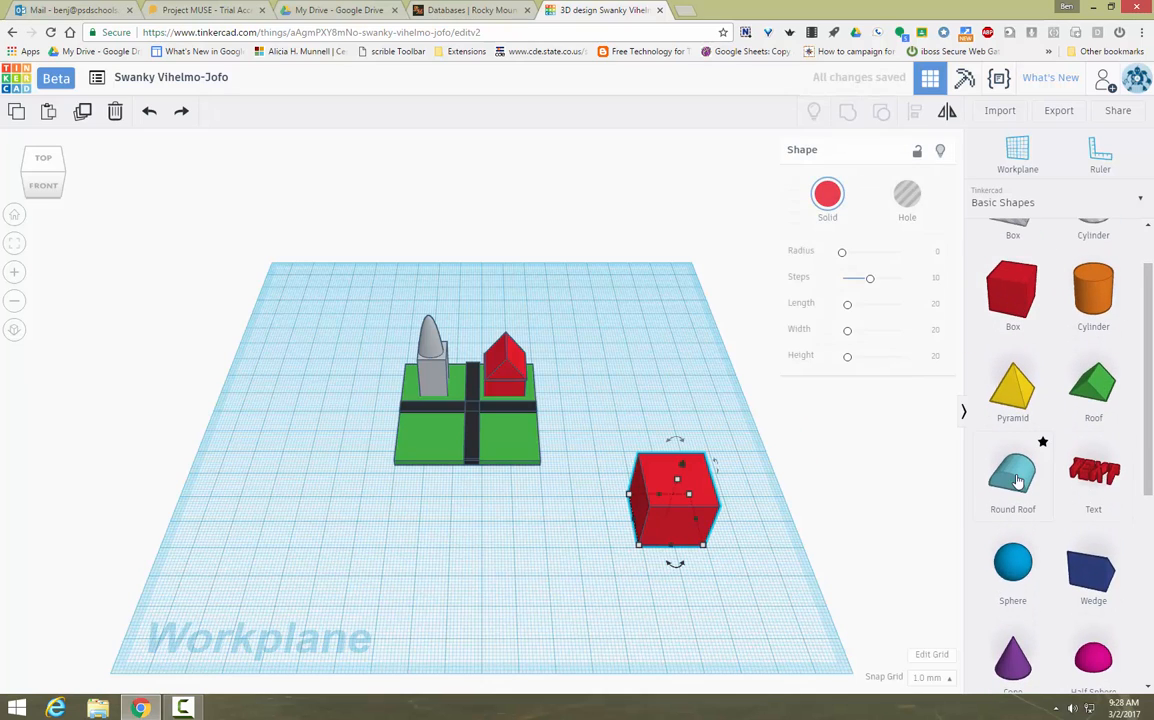
pyautogui.click(1020, 465)
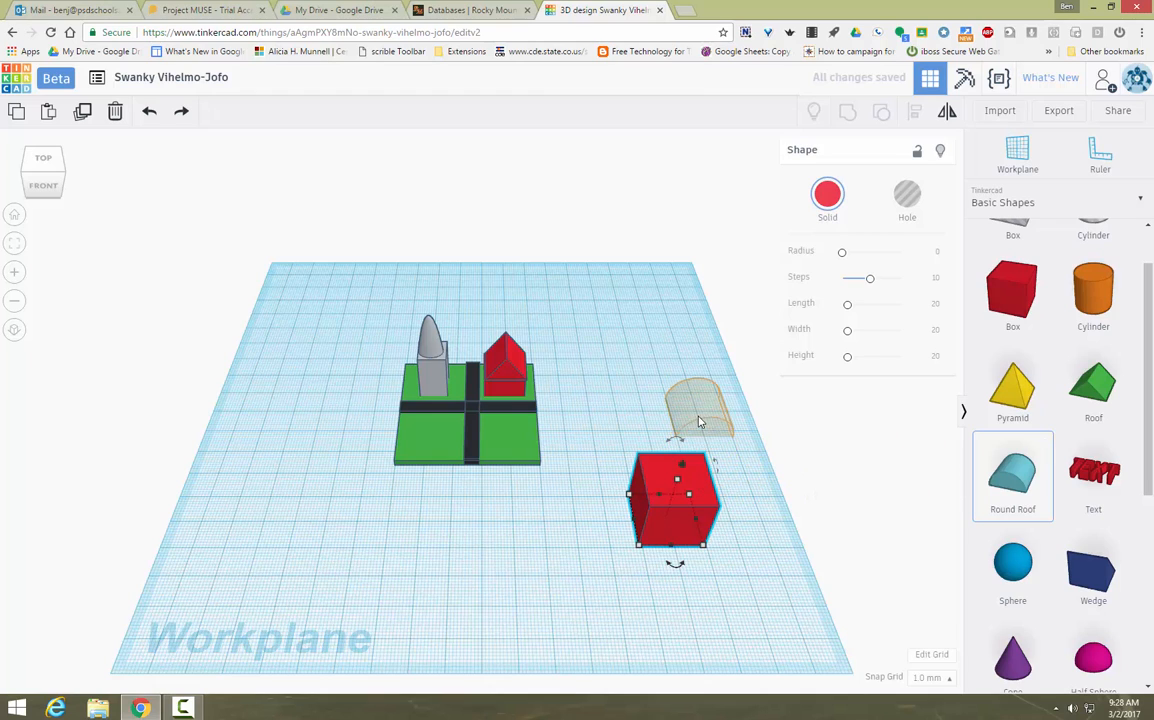
pyautogui.click(705, 395)
# Step: Keep the red box at height 20 and lift the round roof 20 mm off the workplane
pyautogui.click(682, 487)
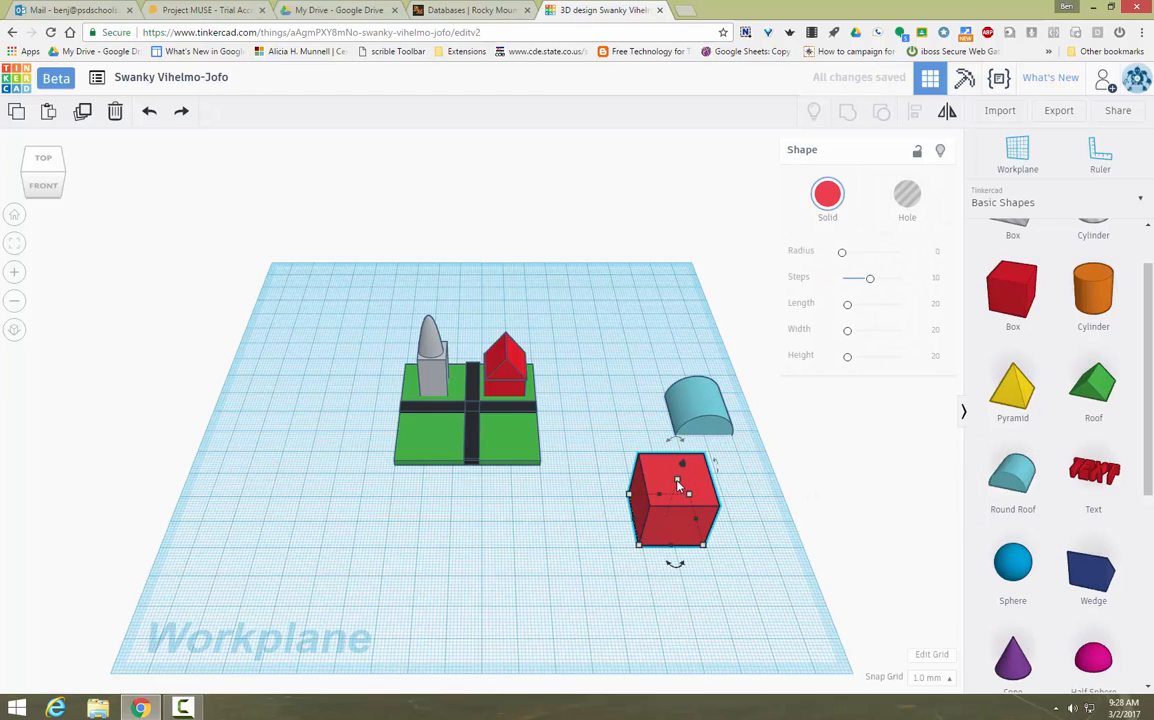
pyautogui.moveTo(678, 484); pyautogui.dragTo(680, 479)
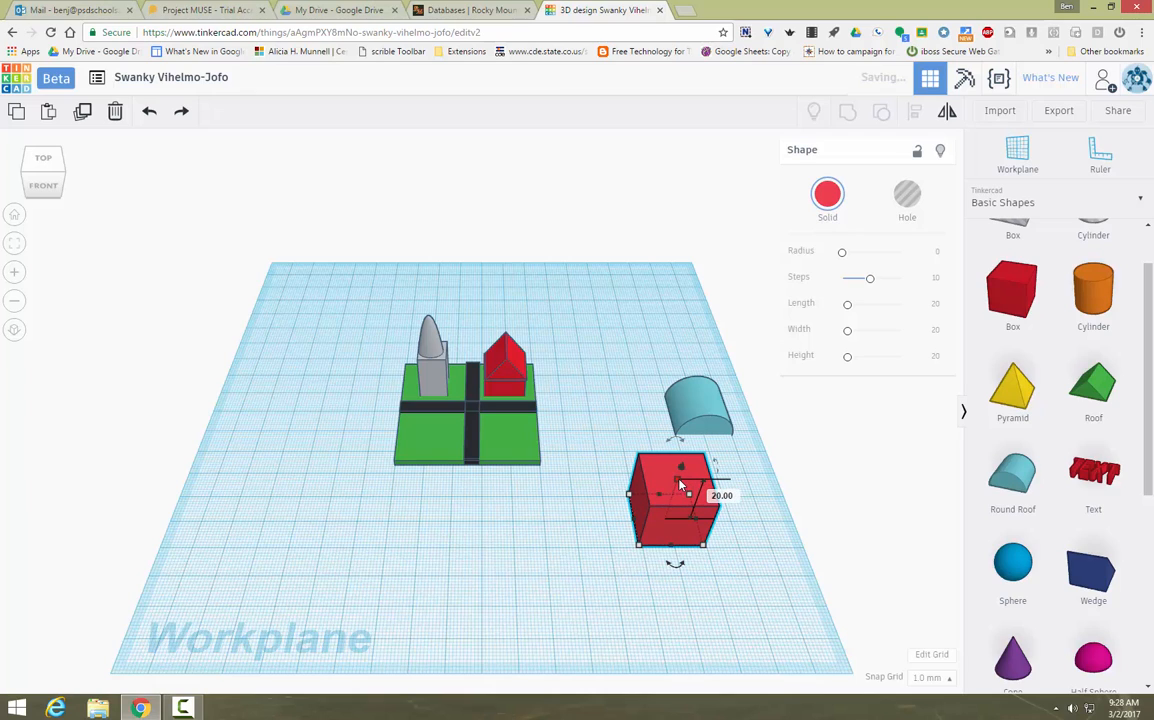
pyautogui.click(714, 427)
pyautogui.click(712, 403)
pyautogui.moveTo(708, 385); pyautogui.dragTo(701, 499)
# Step: Select the box and round roof together and align the roof flush with the box
pyautogui.click(708, 589)
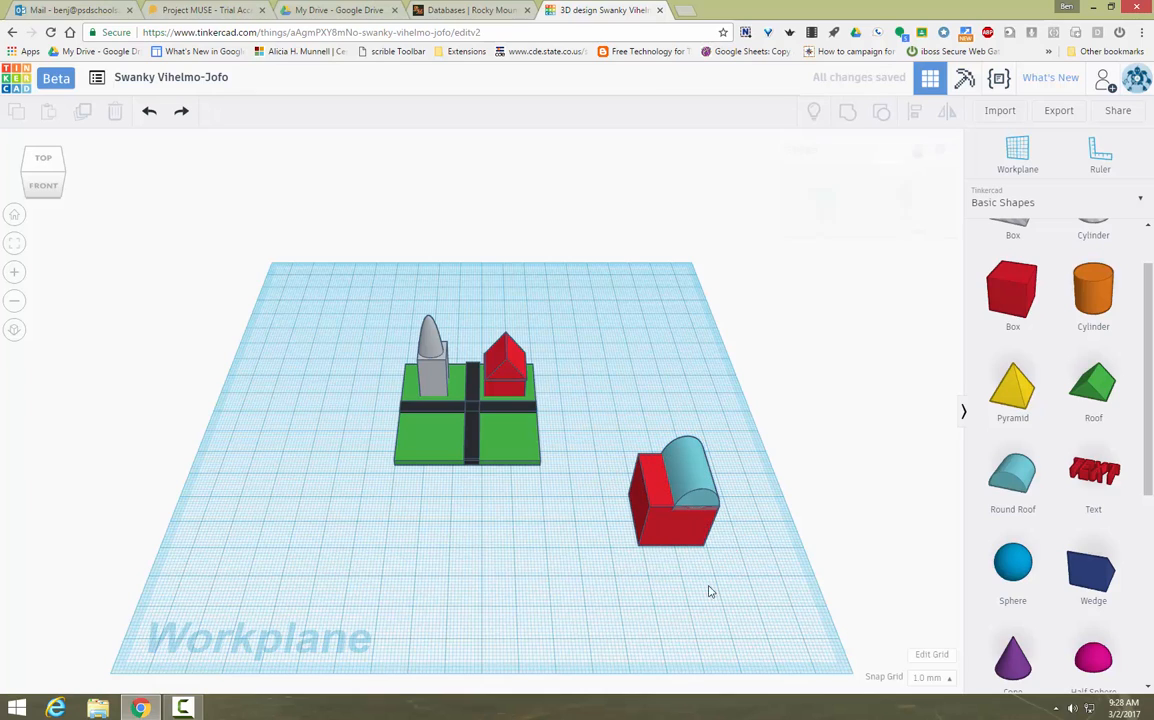
pyautogui.moveTo(578, 424); pyautogui.dragTo(744, 626)
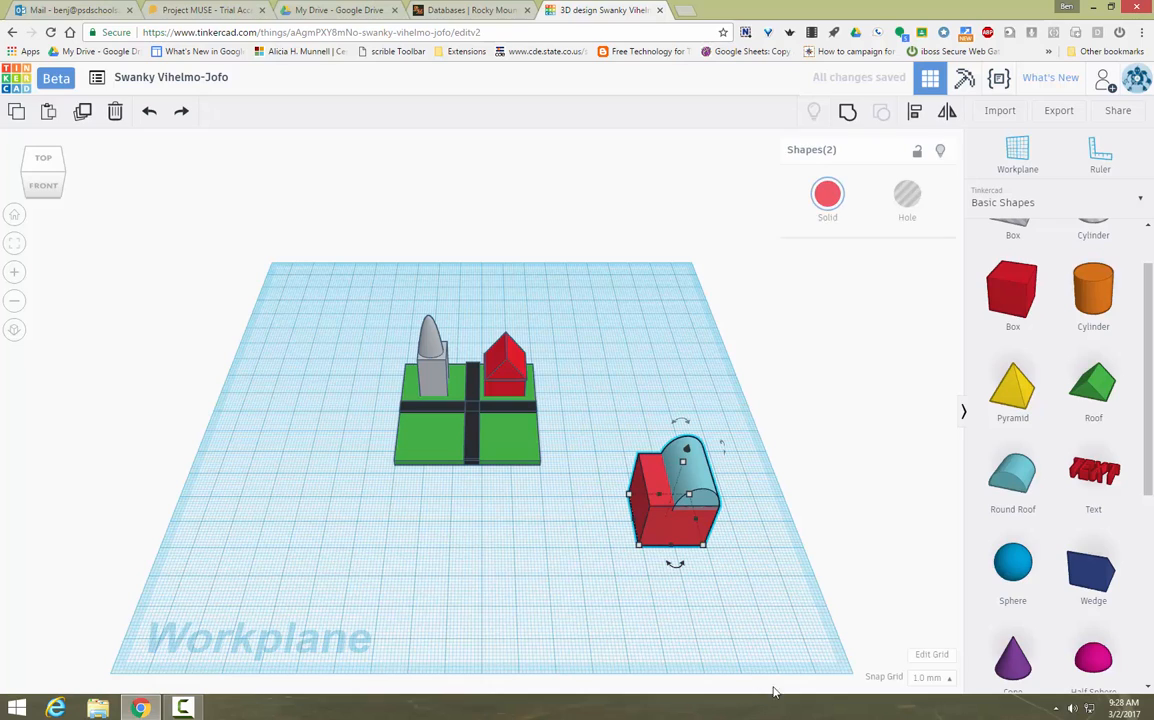
pyautogui.click(809, 561)
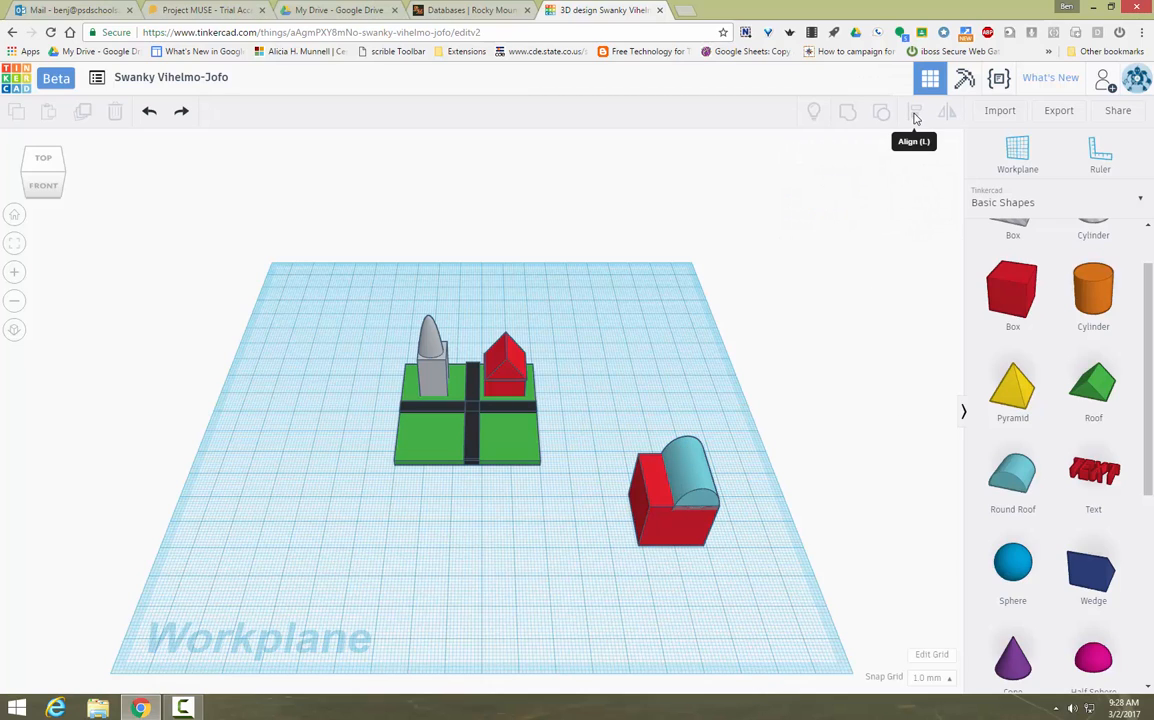
pyautogui.click(686, 532)
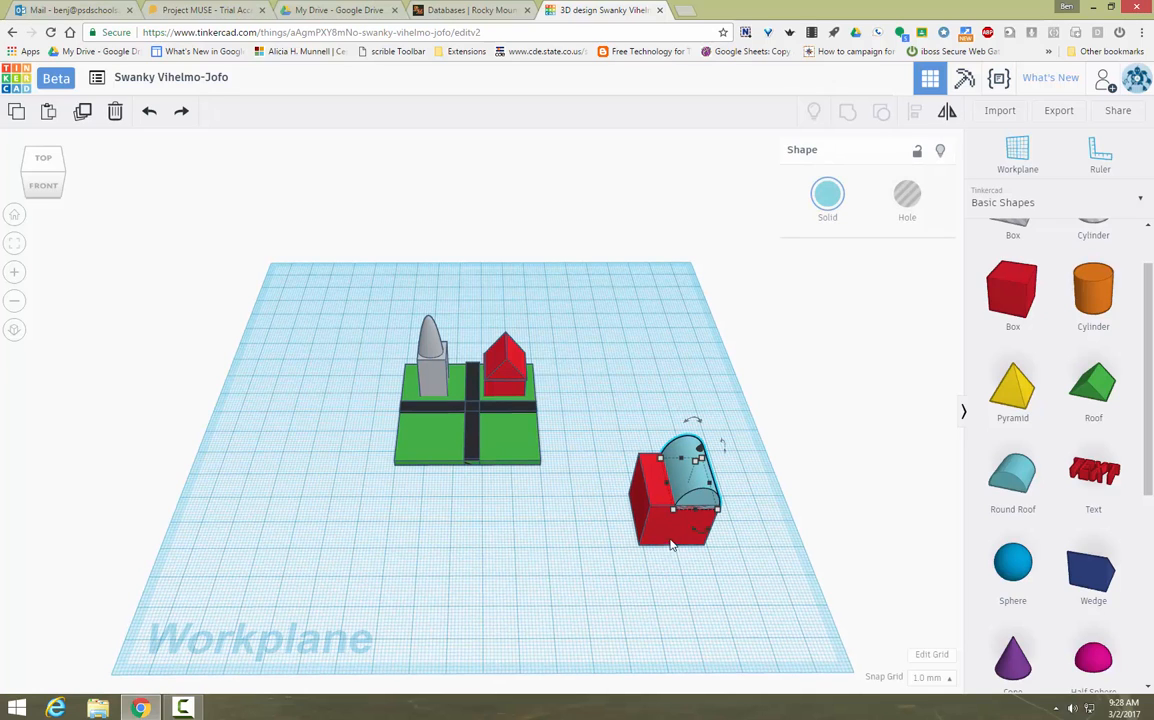
pyautogui.moveTo(587, 384); pyautogui.dragTo(776, 618)
pyautogui.click(914, 111)
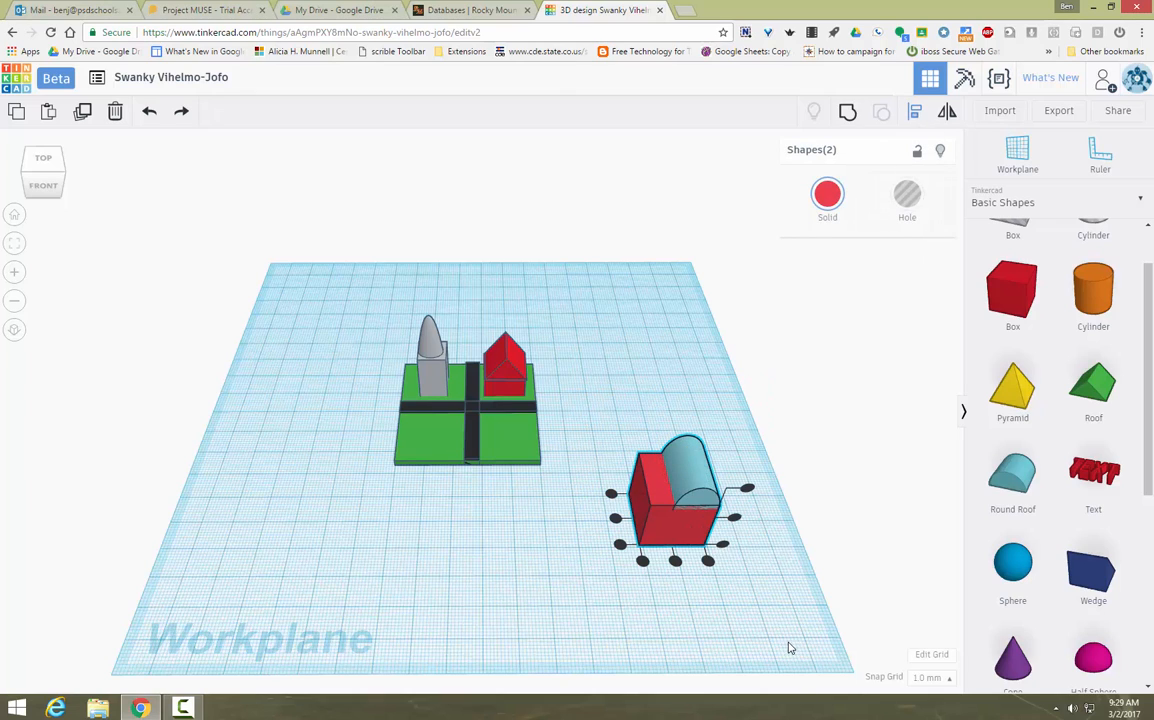
pyautogui.click(707, 561)
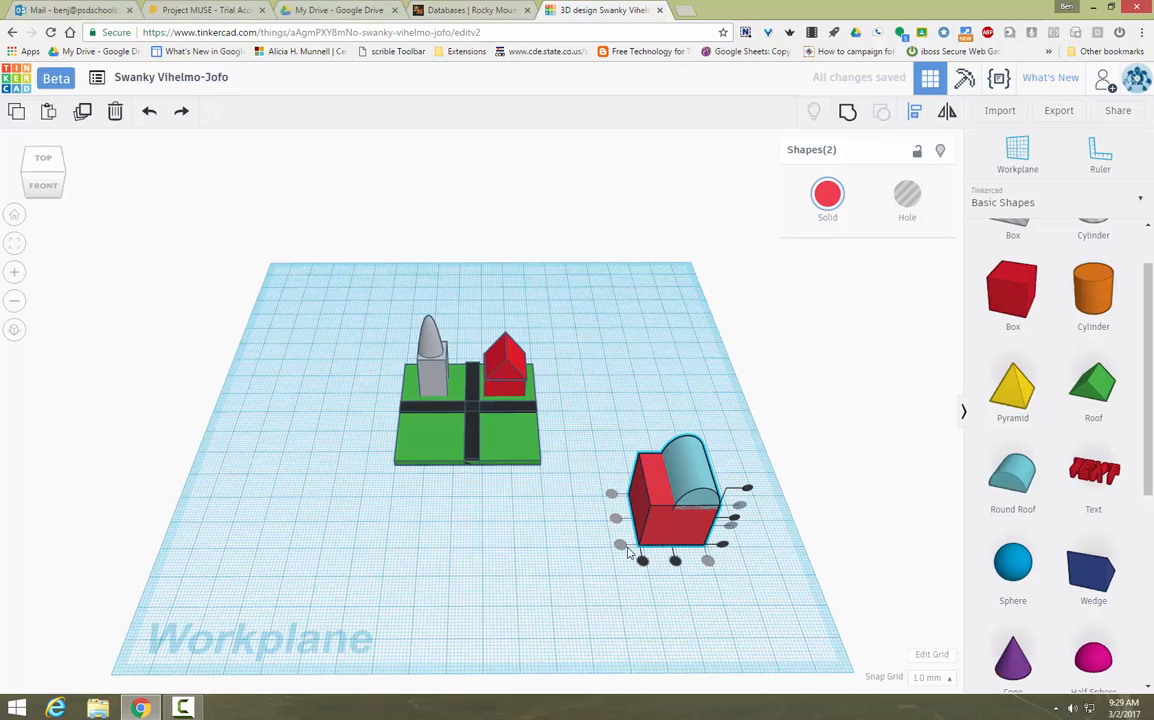
pyautogui.click(811, 540)
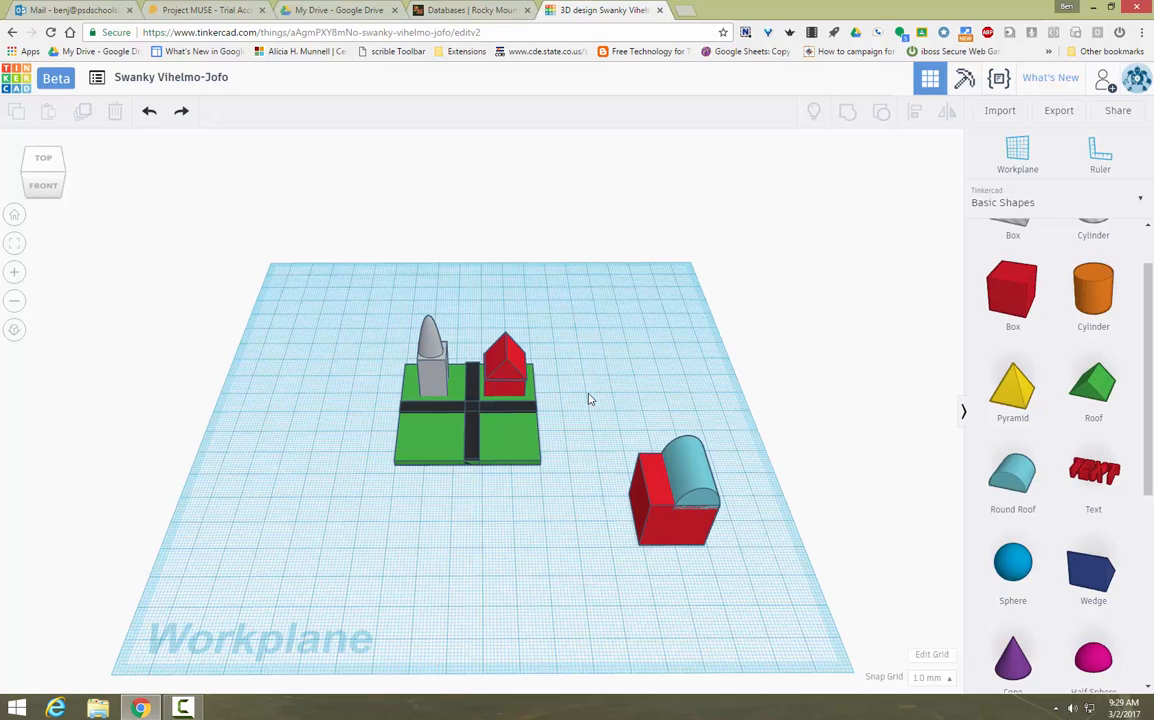
# Step: Group the box and roof, shrink the building to 14 by 9, and move it onto the base
pyautogui.moveTo(597, 407); pyautogui.dragTo(767, 622)
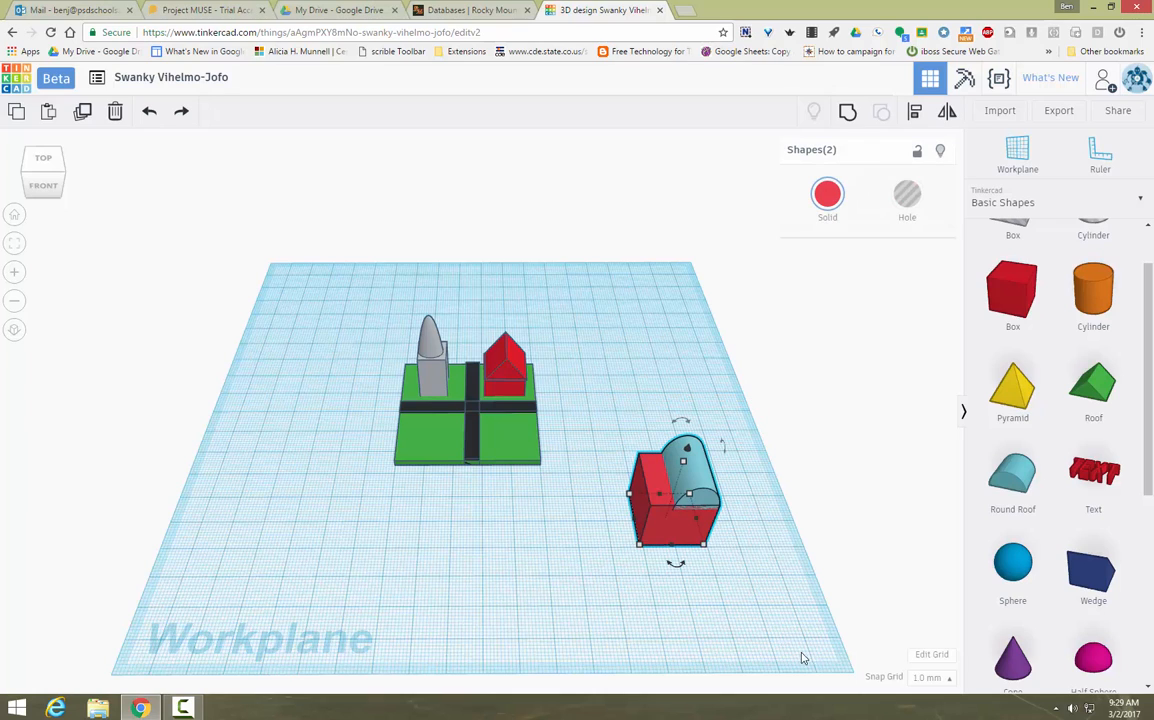
pyautogui.click(847, 111)
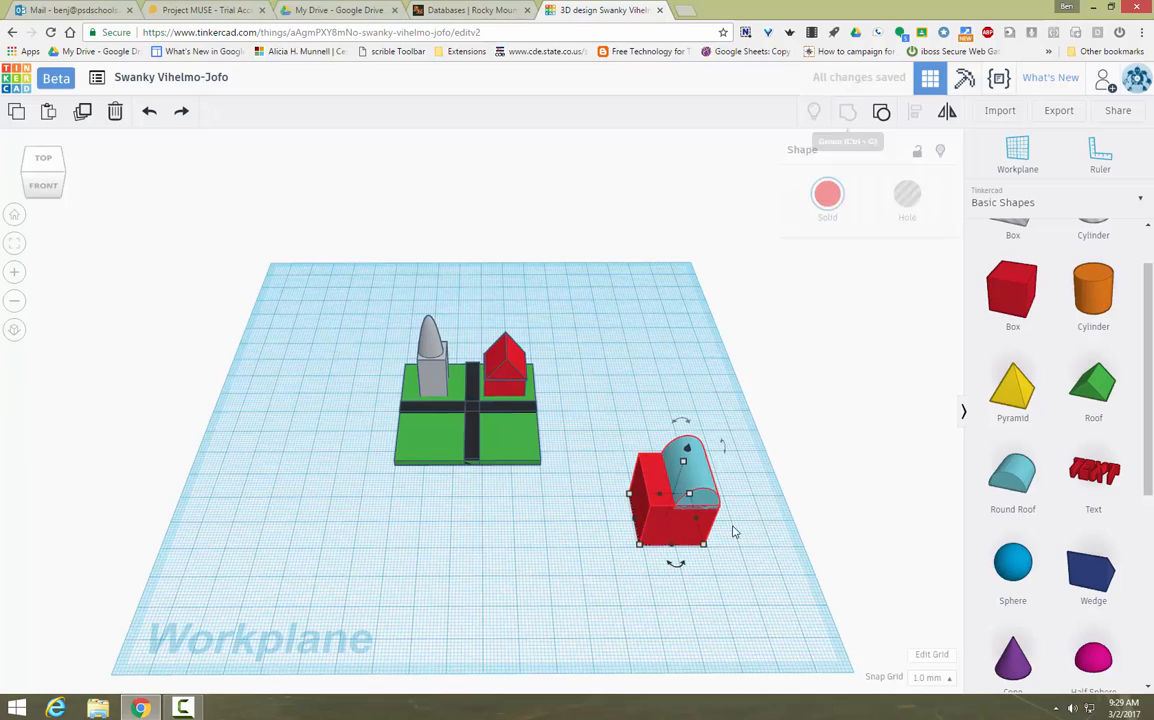
pyautogui.moveTo(709, 550); pyautogui.dragTo(521, 422)
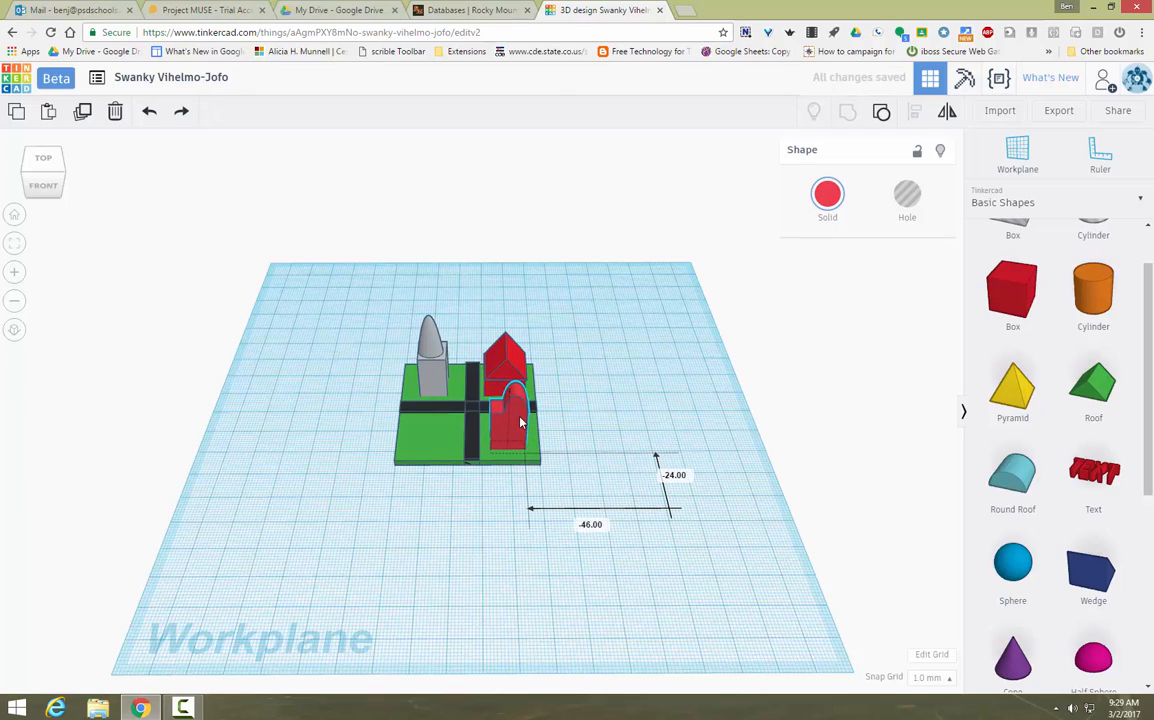
pyautogui.click(628, 373)
pyautogui.moveTo(57, 190); pyautogui.dragTo(71, 244)
pyautogui.moveTo(71, 244)
pyautogui.mouseDown(button='right')
pyautogui.moveTo(62, 234)
pyautogui.moveTo(64, 268)
pyautogui.moveTo(57, 222)
pyautogui.moveTo(55, 247)
pyautogui.mouseUp(button='right')
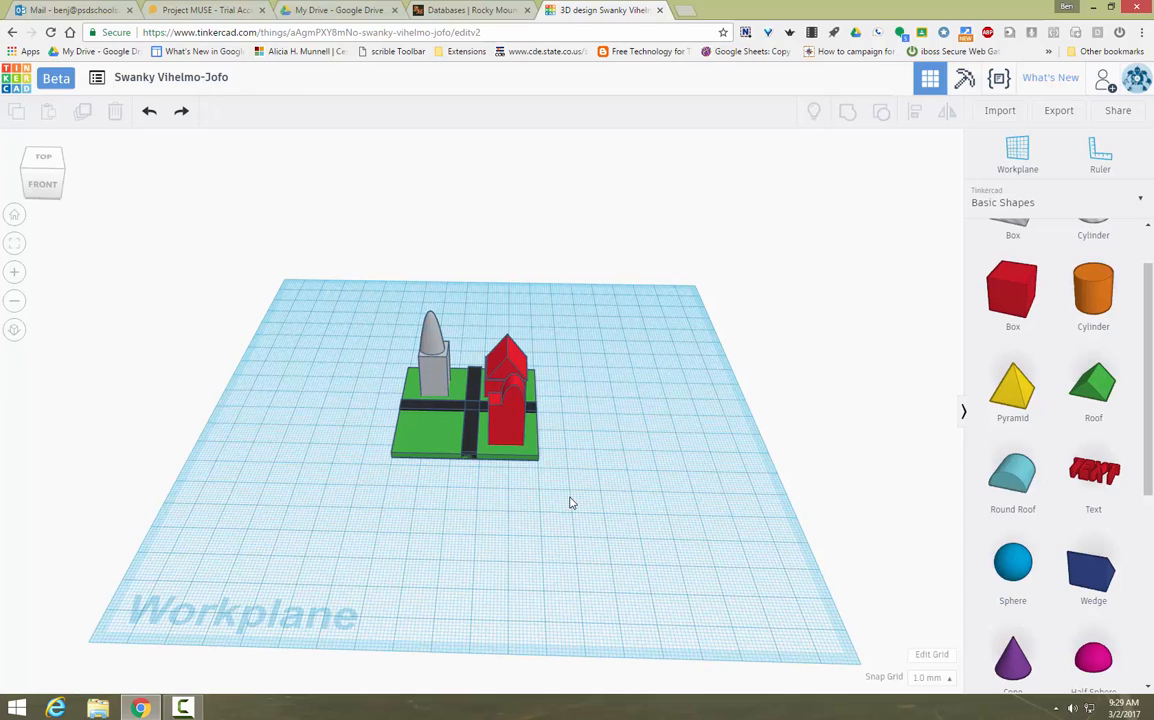
# Step: Rename the design from Swanky Vihelmo-Jofo to the owner's name followed by 'City'
pyautogui.click(139, 80)
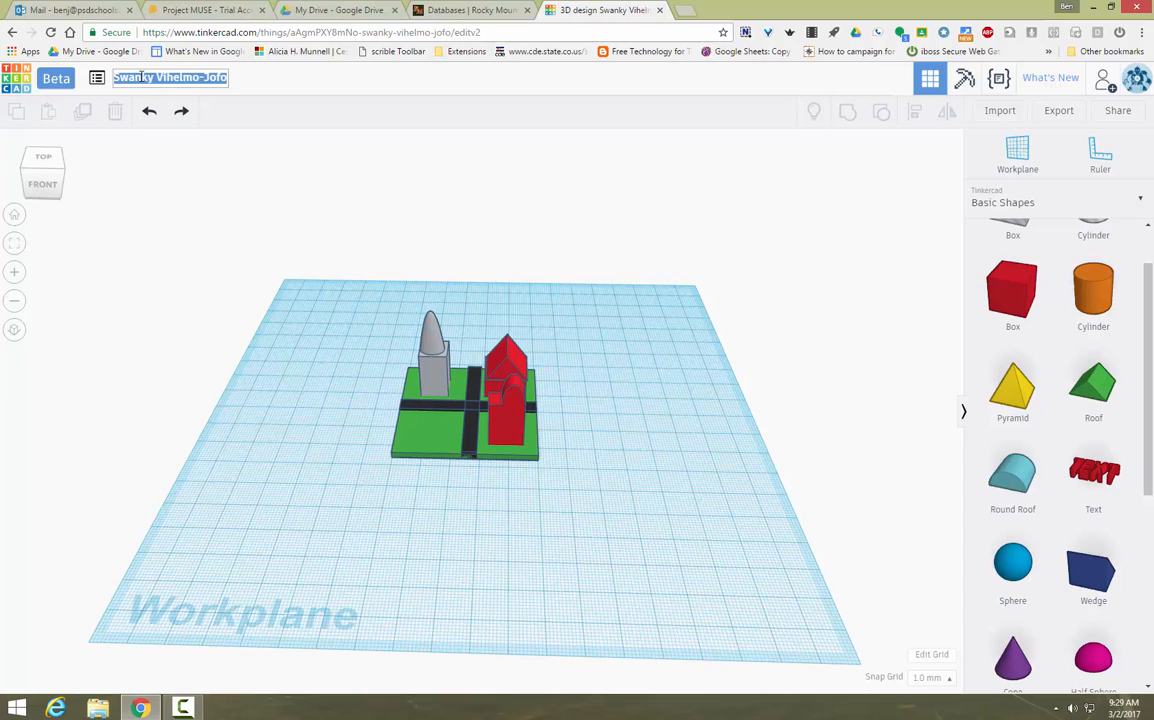
pyautogui.write("Mr. J's City")
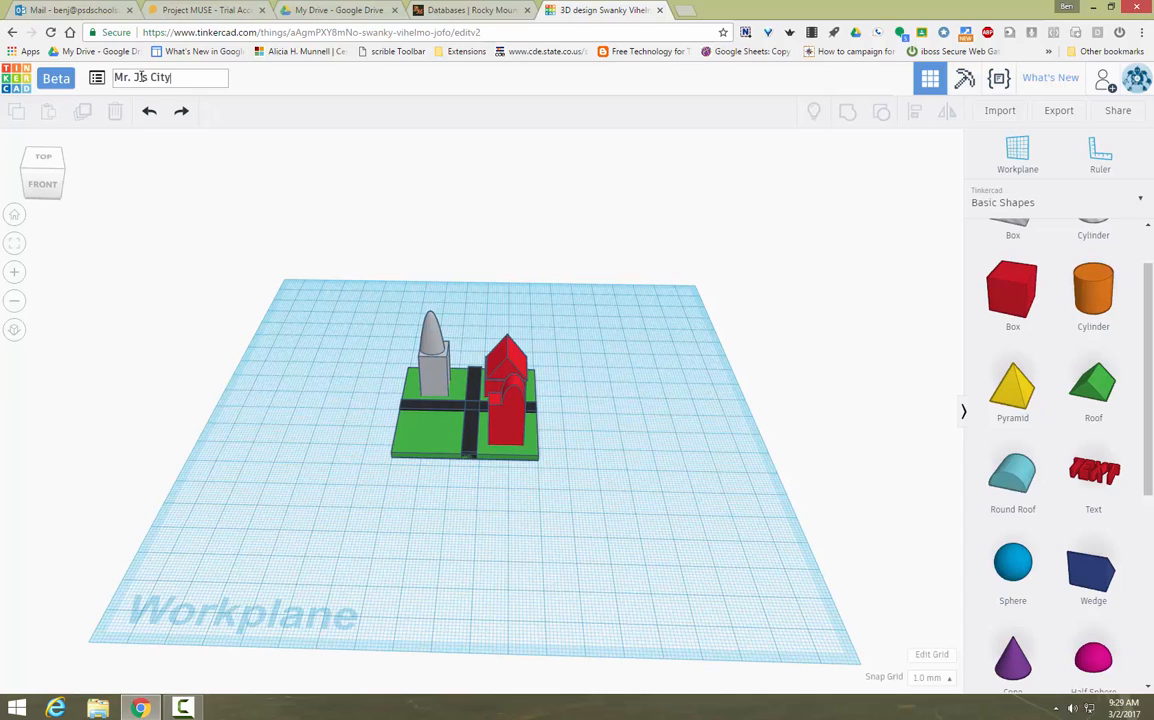
pyautogui.press('Return')
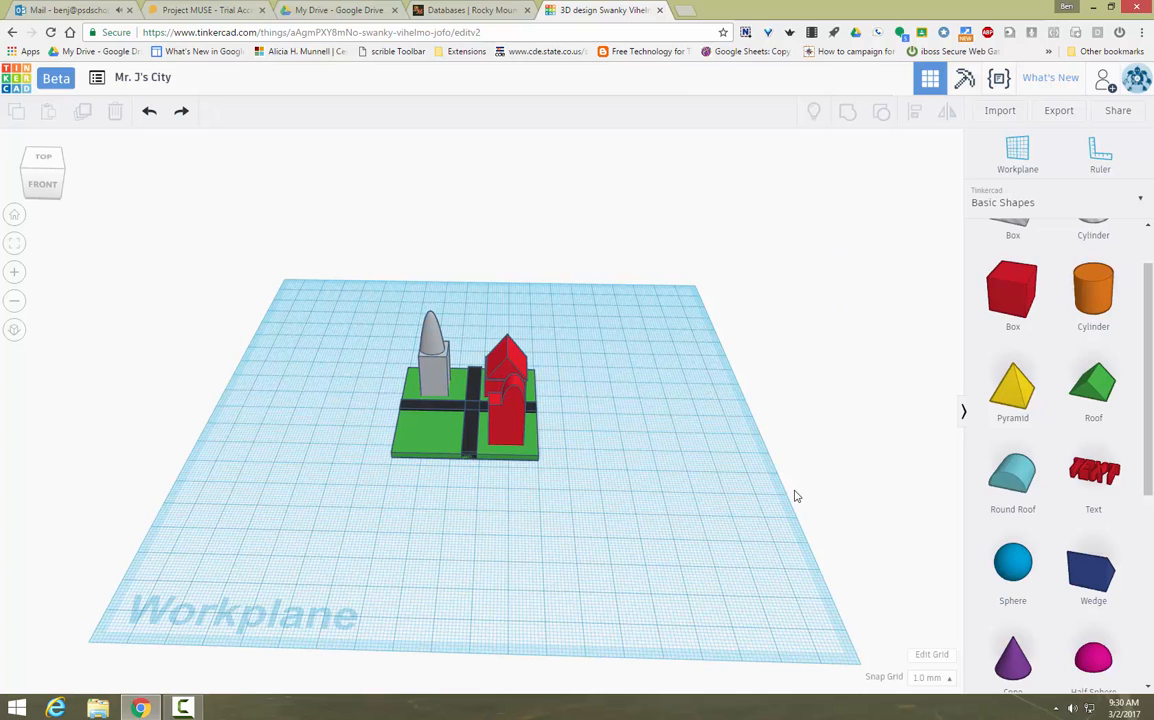
# Step: Export everything in the design as an .STL file and save it to disk
pyautogui.click(1060, 113)
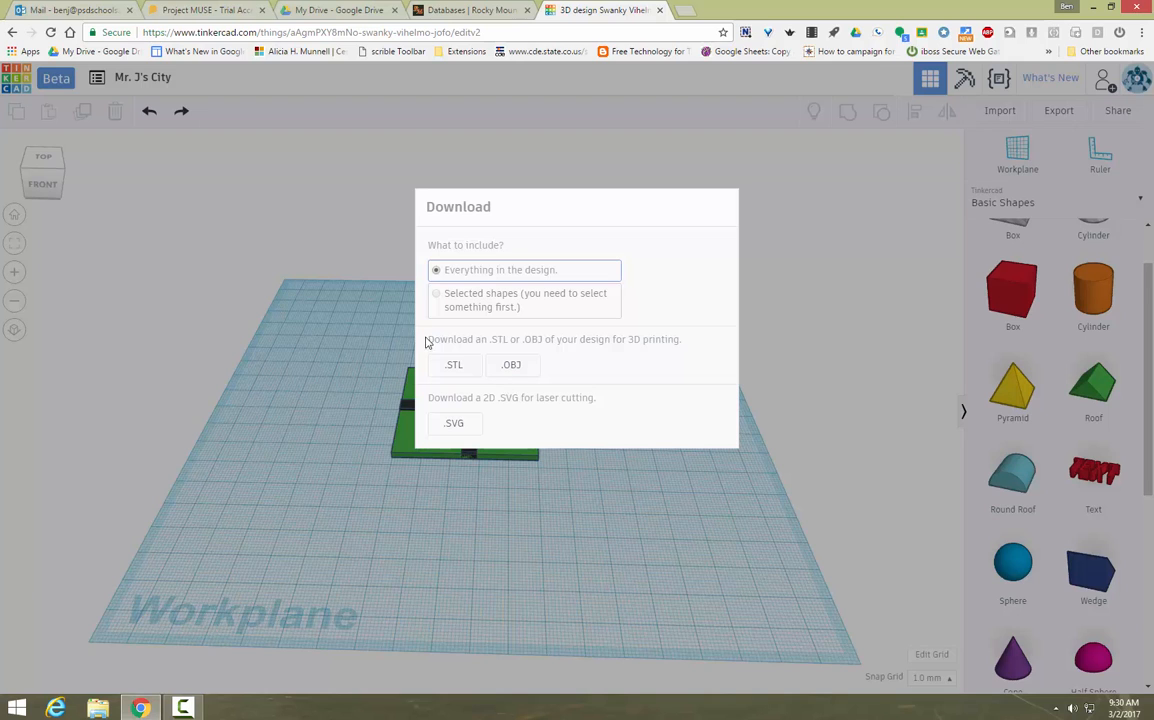
pyautogui.click(453, 365)
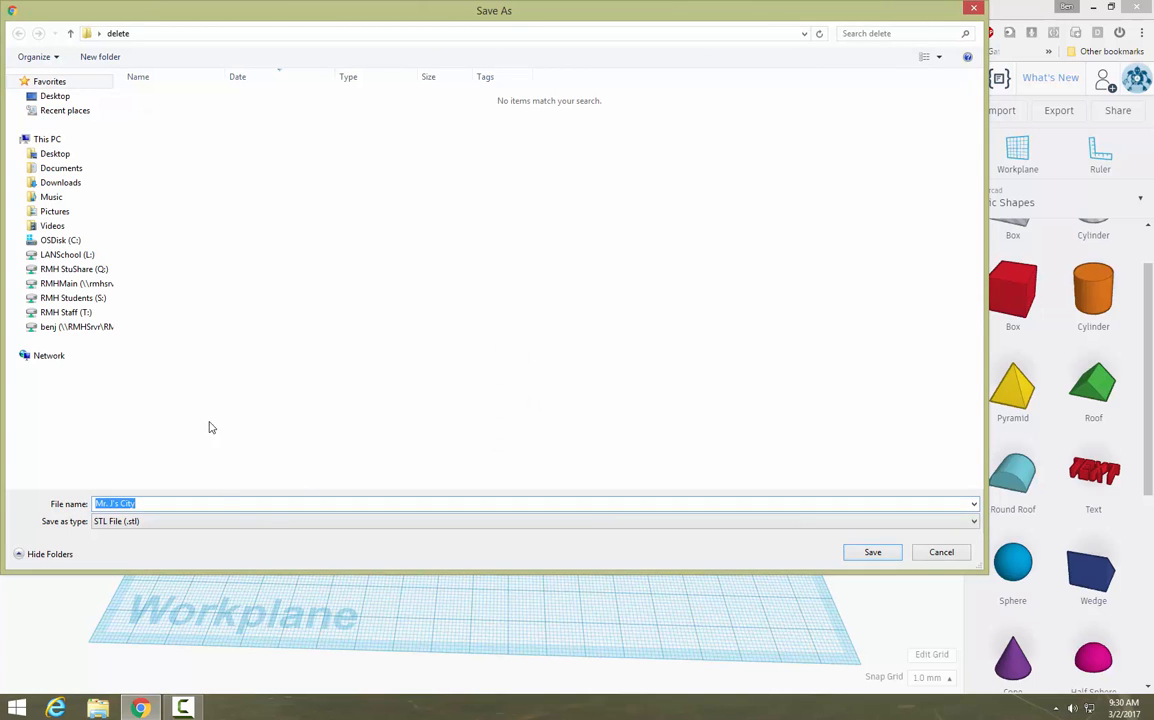
pyautogui.click(869, 552)
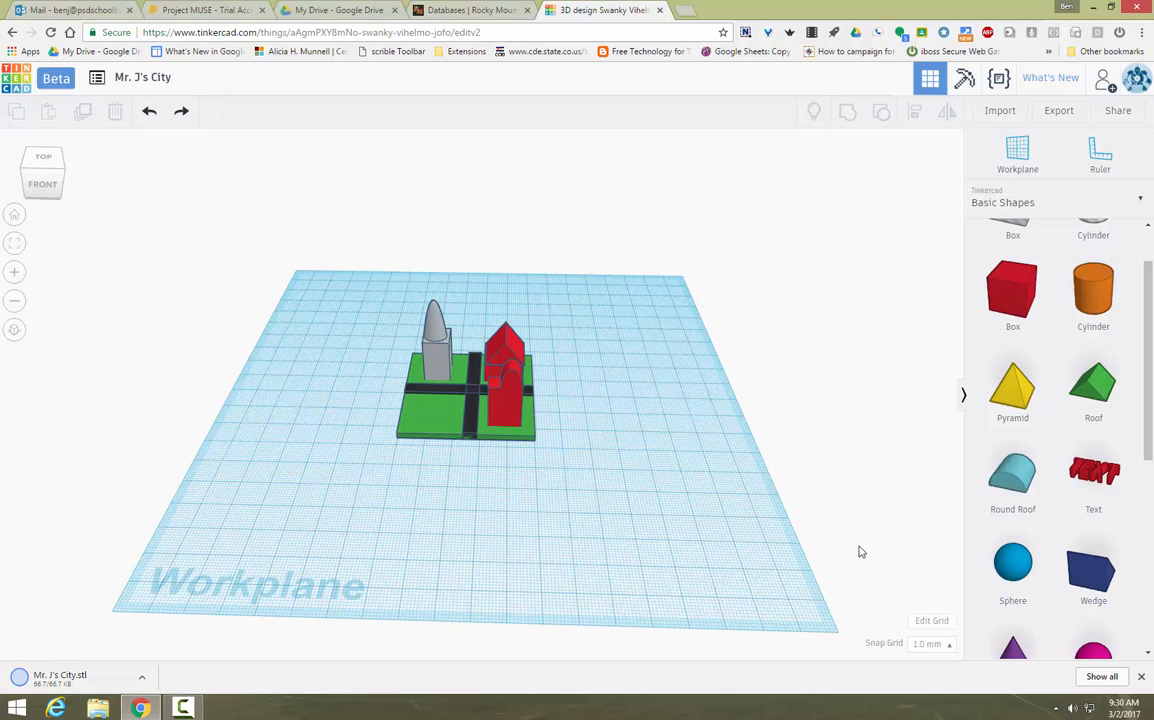